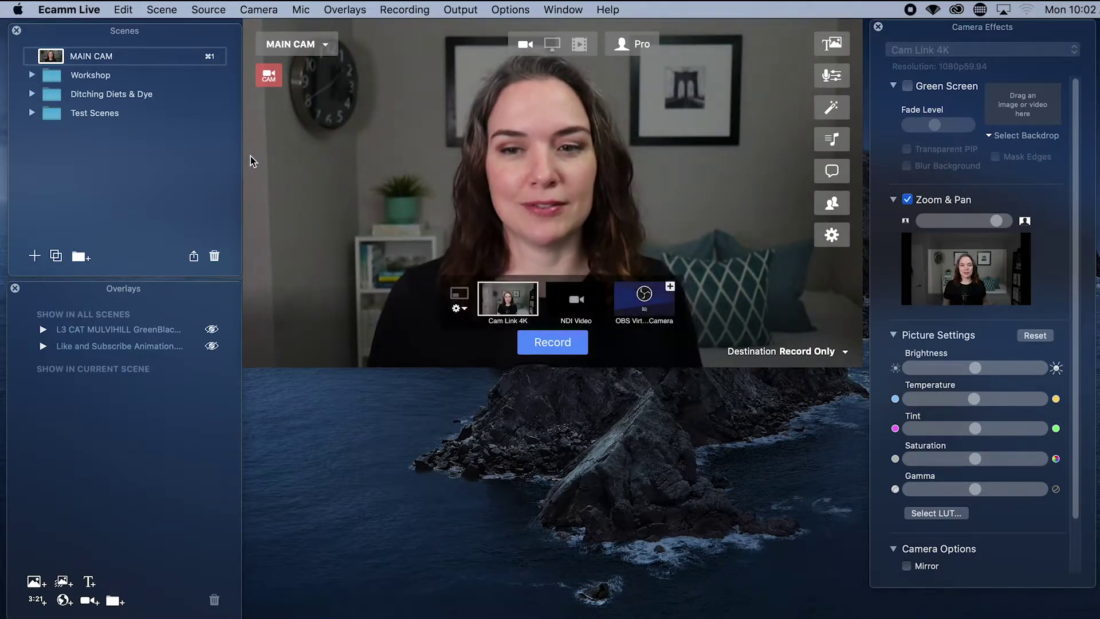
Step: Create a 'New Scene' and confirm Cam Link 4K as its camera source at full framing
mouse_move(78, 59)
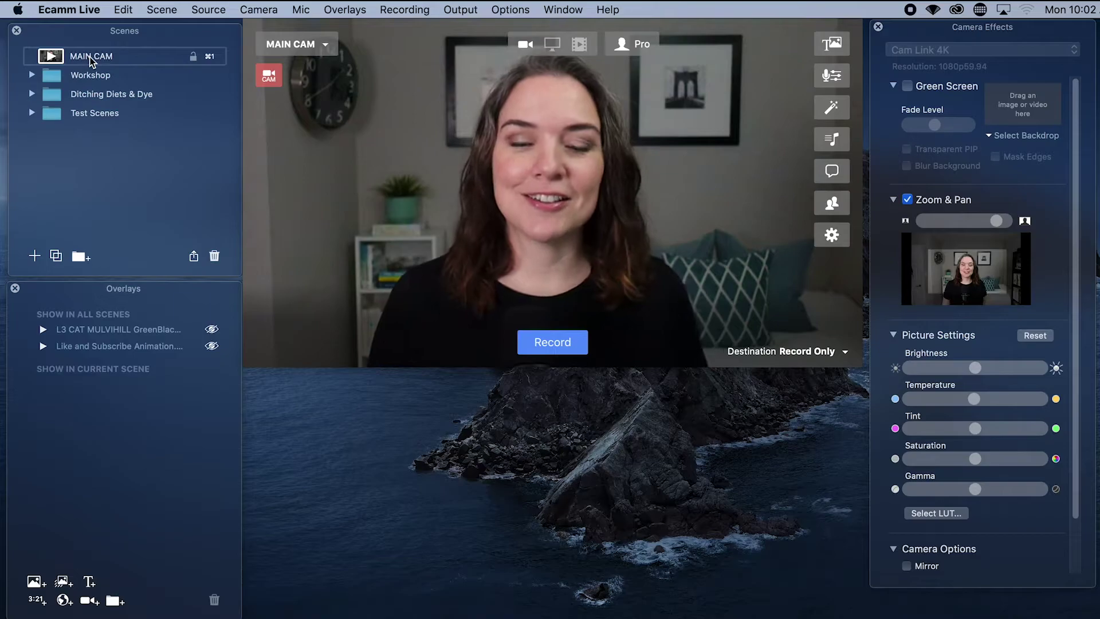
left_click(35, 256)
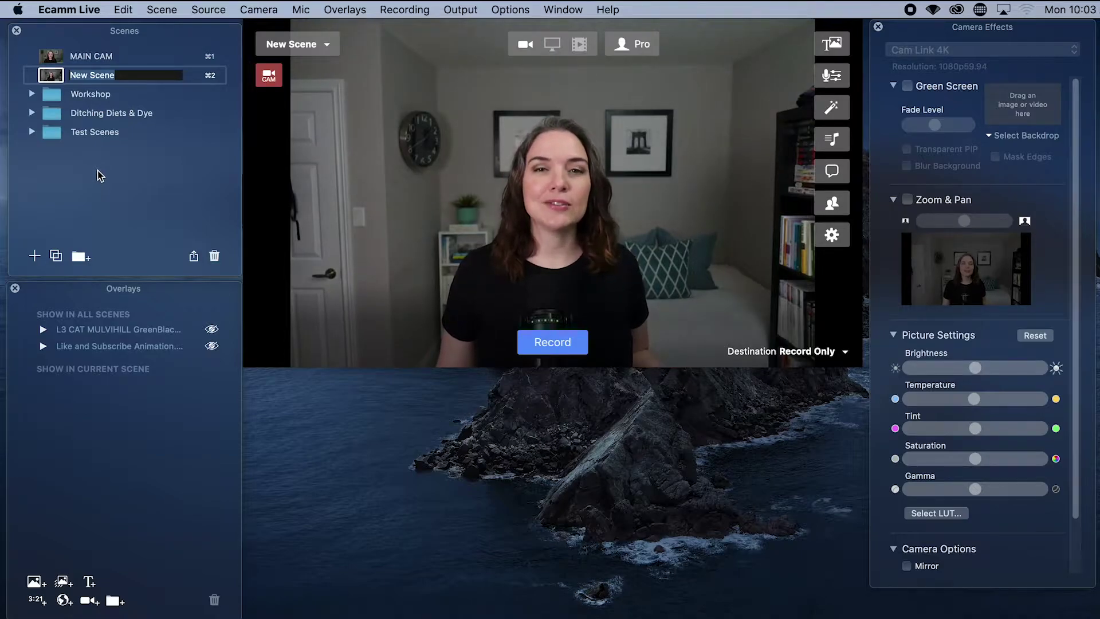
left_click(257, 10)
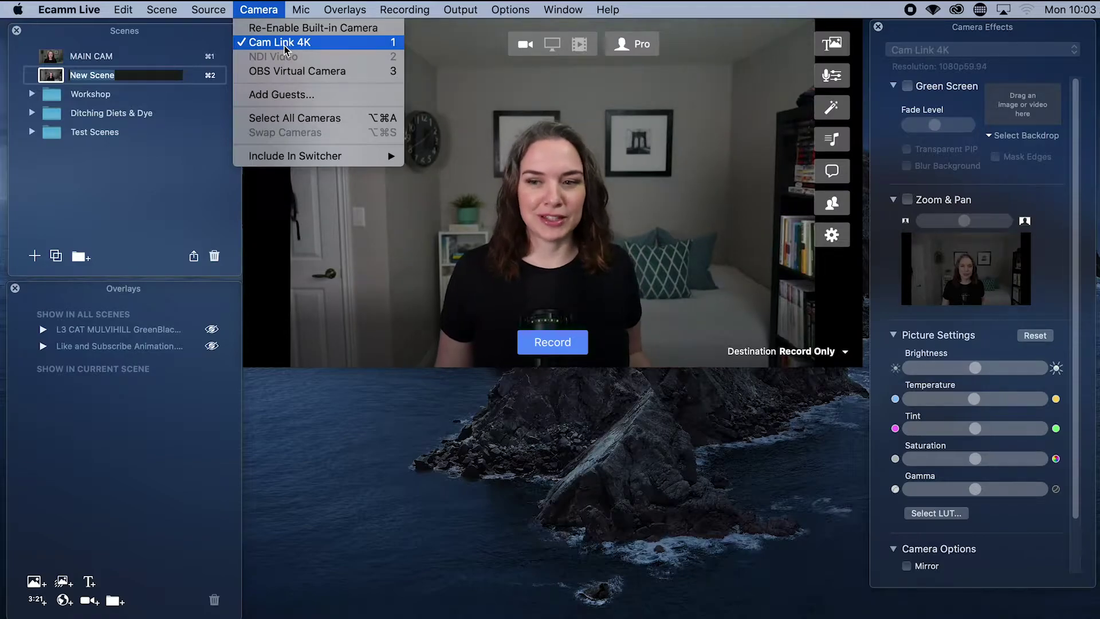
left_click(444, 222)
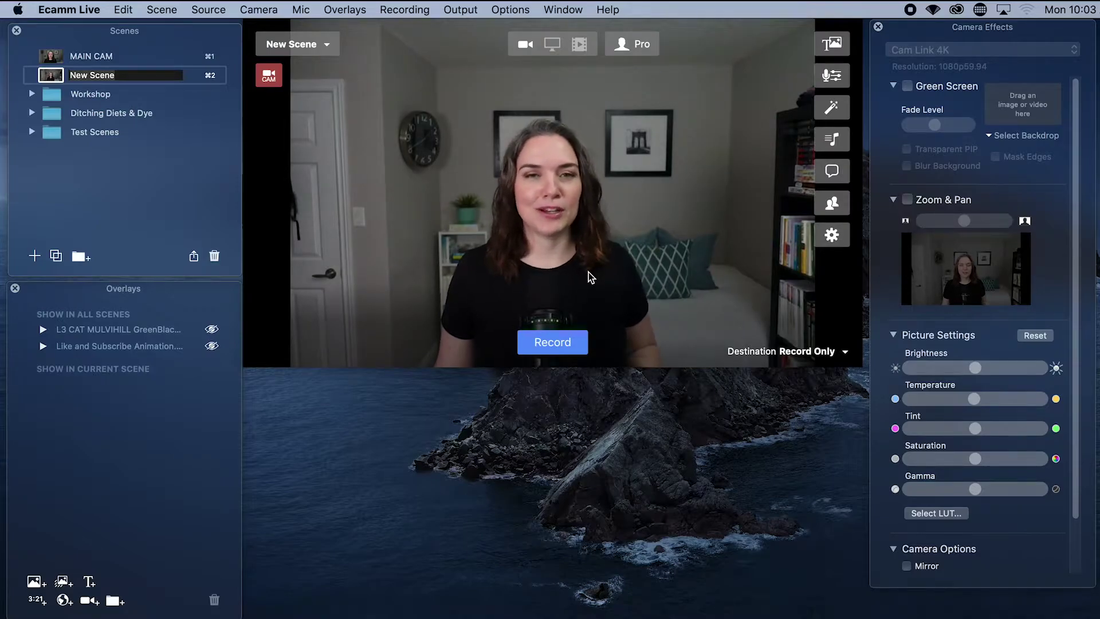
mouse_move(590, 275)
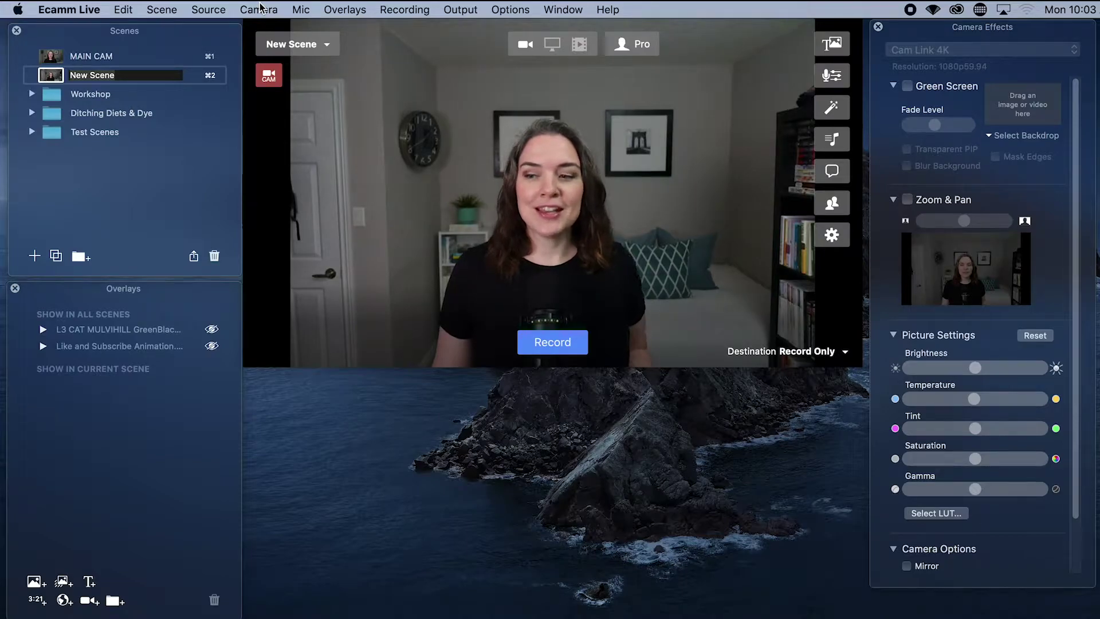
mouse_move(499, 163)
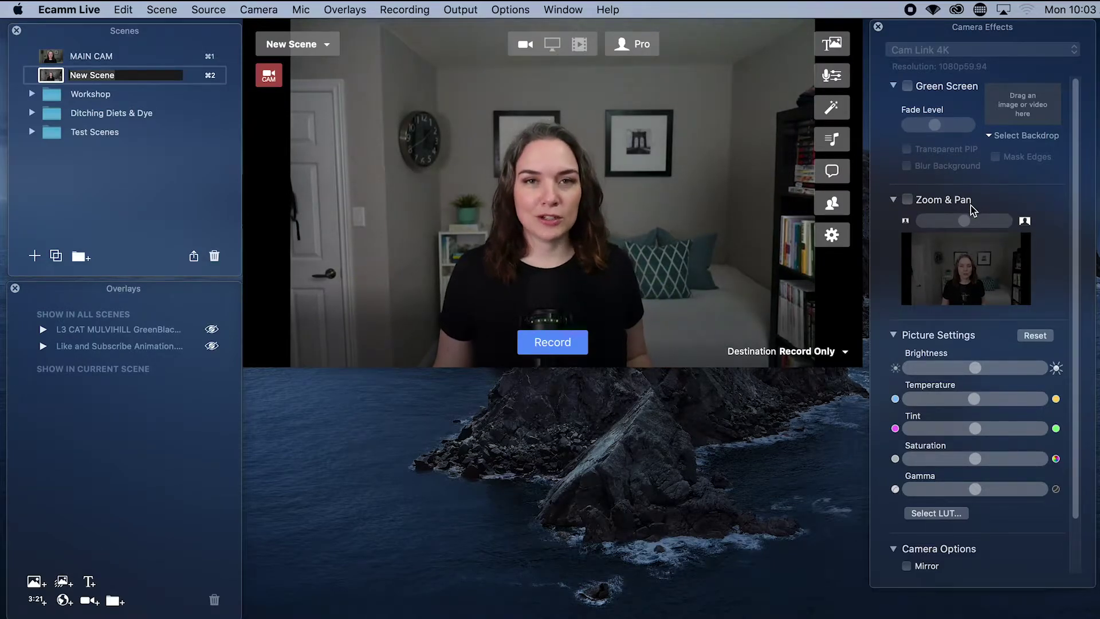
Step: Enable Zoom & Pan, zoom the camera in, and pan the framing onto the presenter
left_click(908, 201)
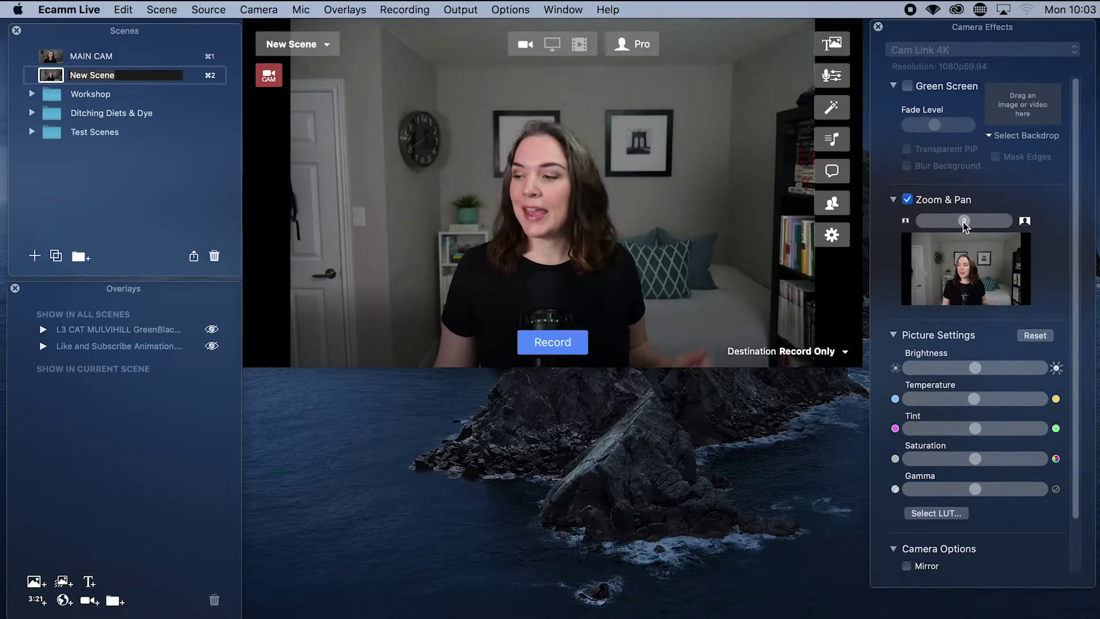
left_click_drag(965, 220, 993, 223)
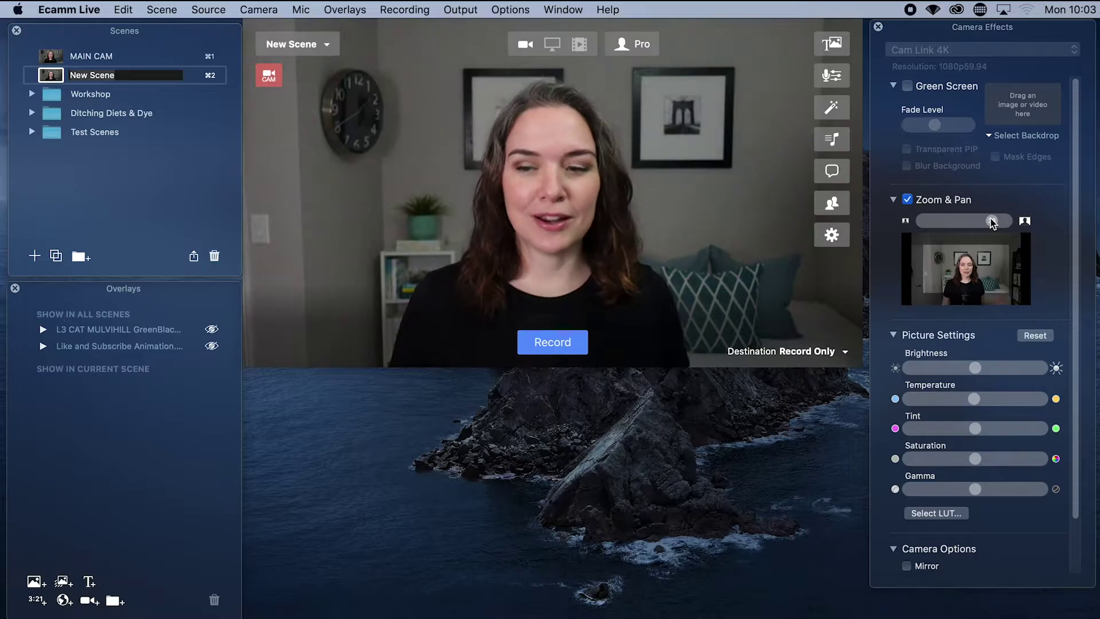
left_click_drag(969, 277, 971, 273)
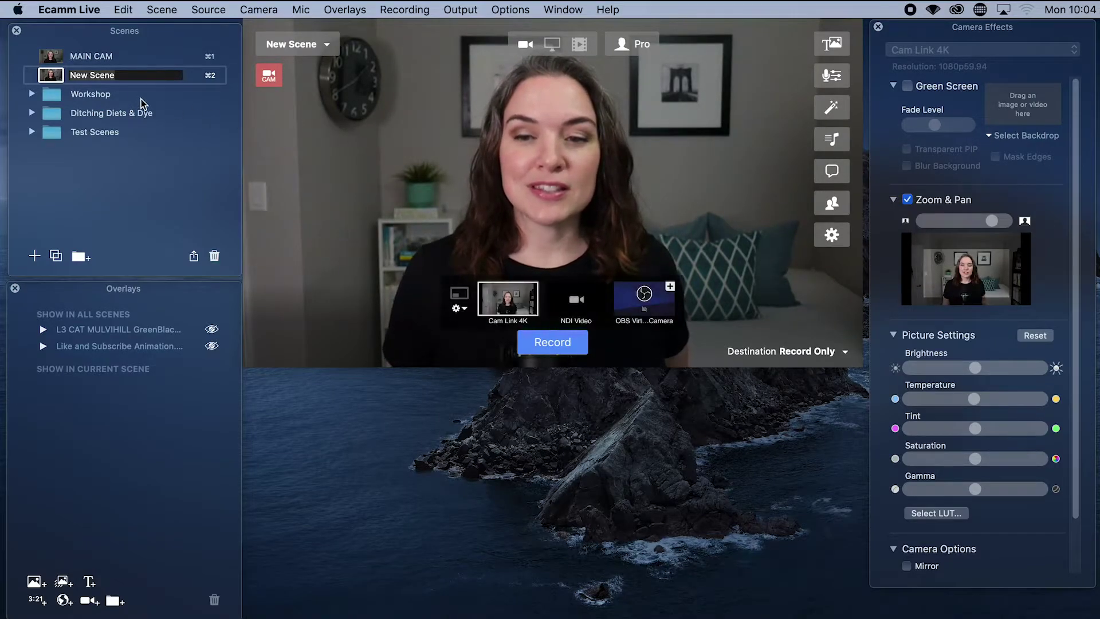
Step: Rename 'New Scene' to 'Main'
mouse_move(125, 74)
type("Main")
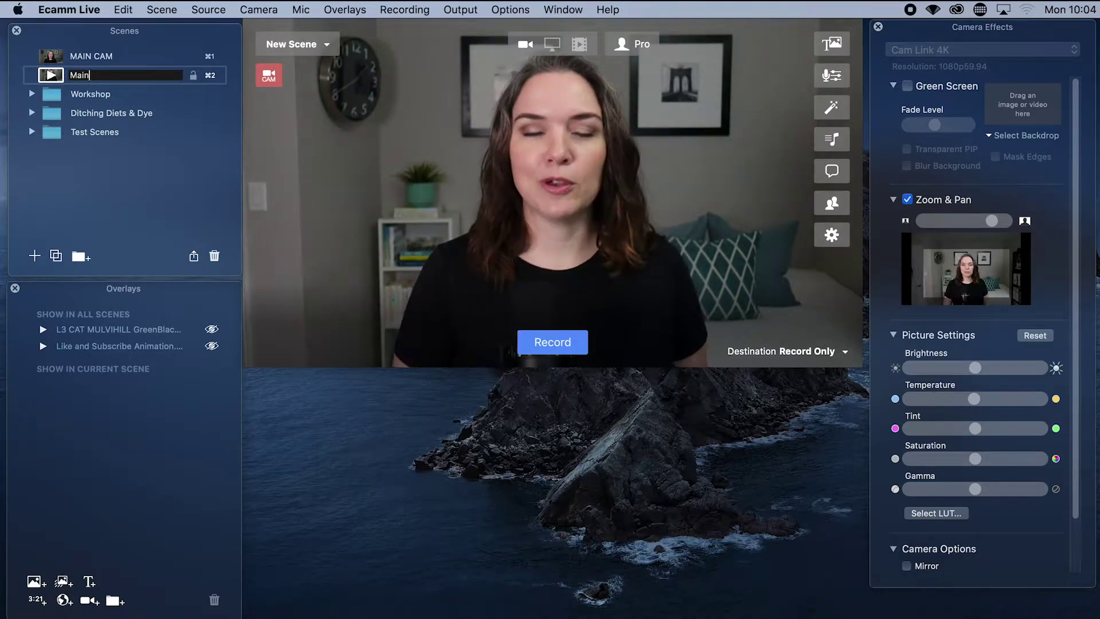
key("Return")
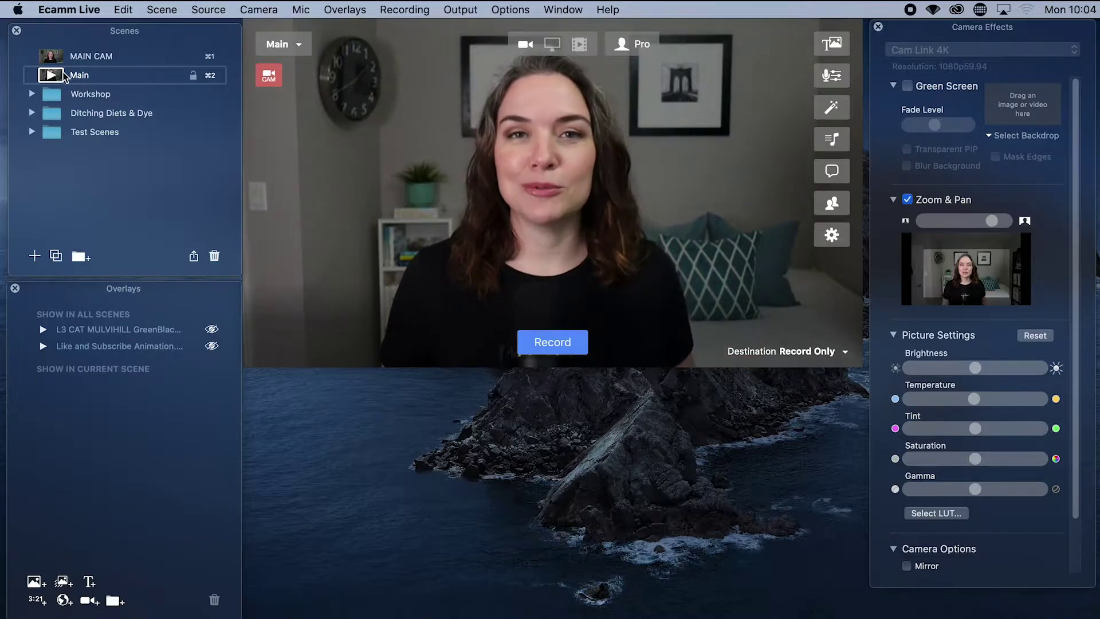
Step: Duplicate the Main scene and name the copy 'Title'
left_click(56, 256)
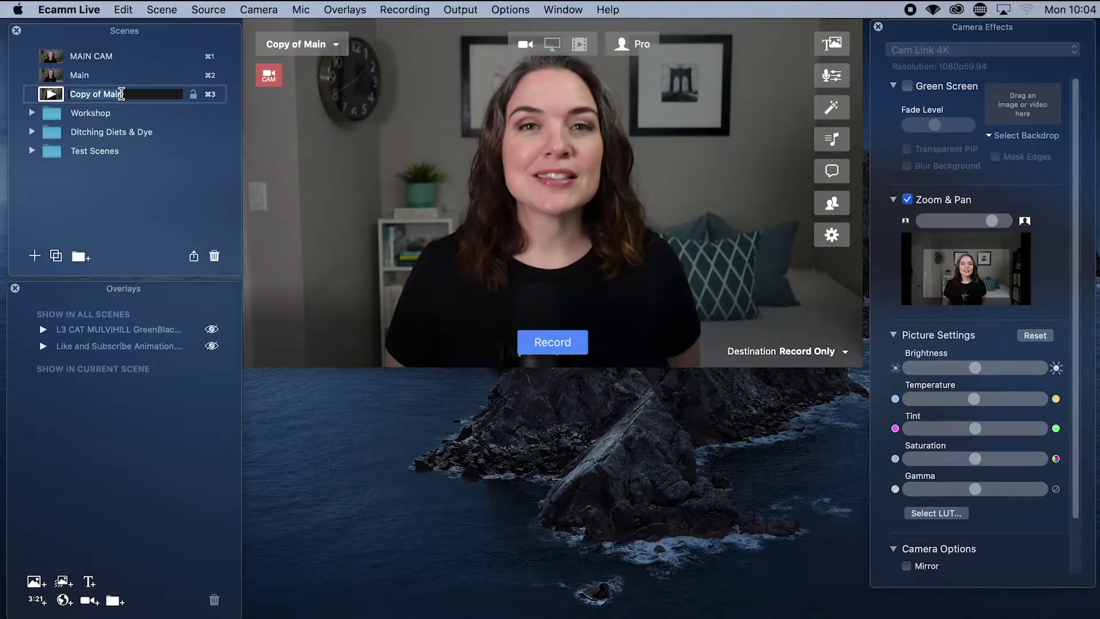
type("Title")
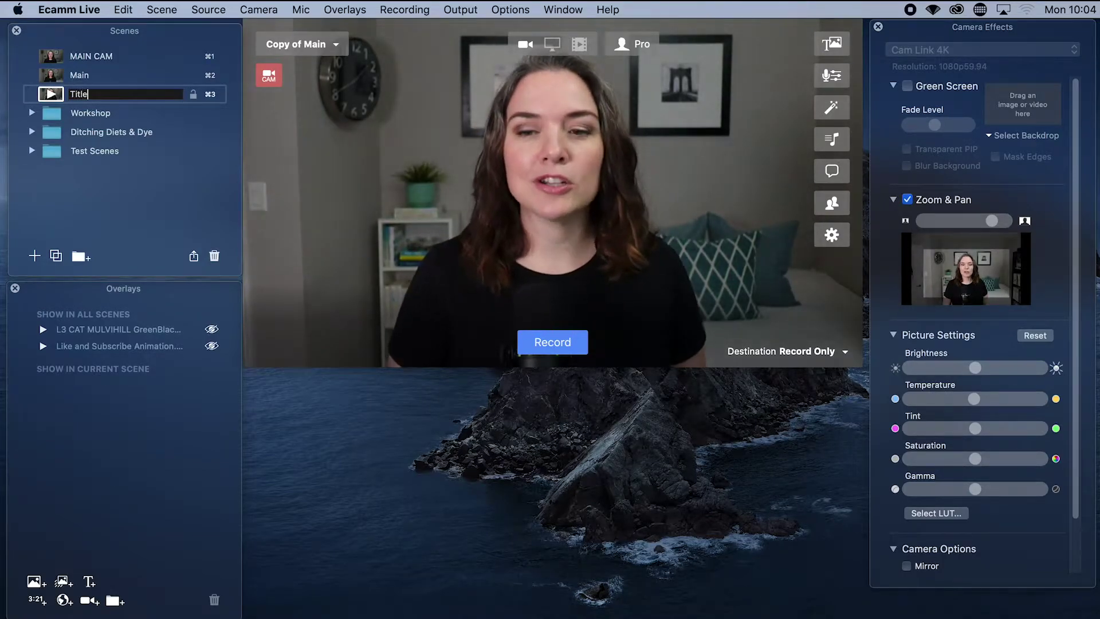
key("Return")
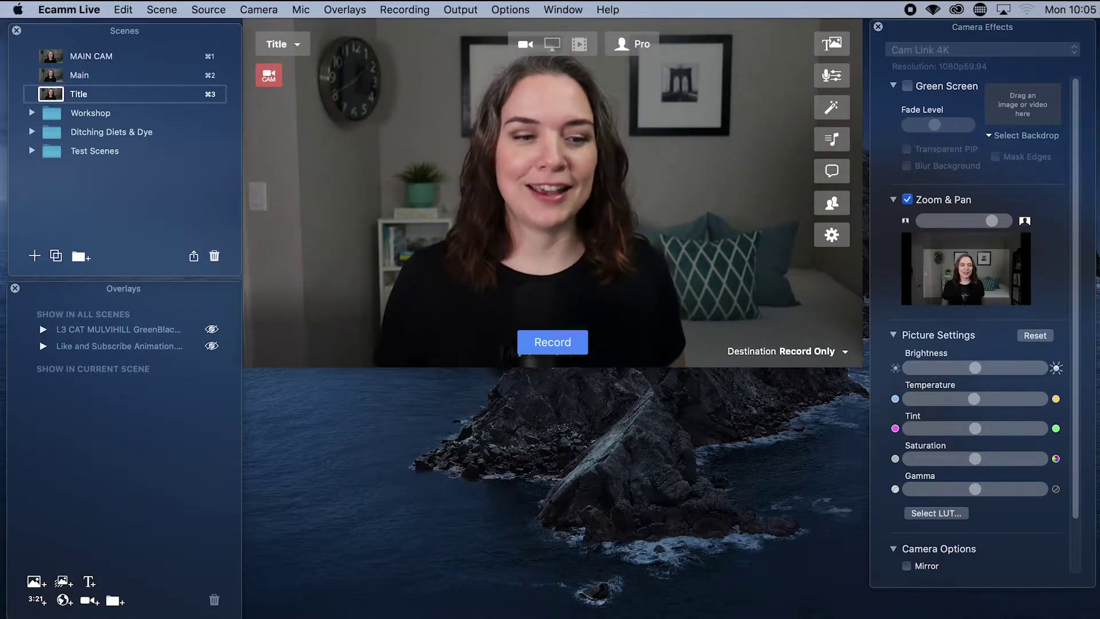
Step: Drop LowerThird_Black wWhite Bars.png into the Title scene and move the source switcher top-left
left_click_drag(447, 467, 602, 383)
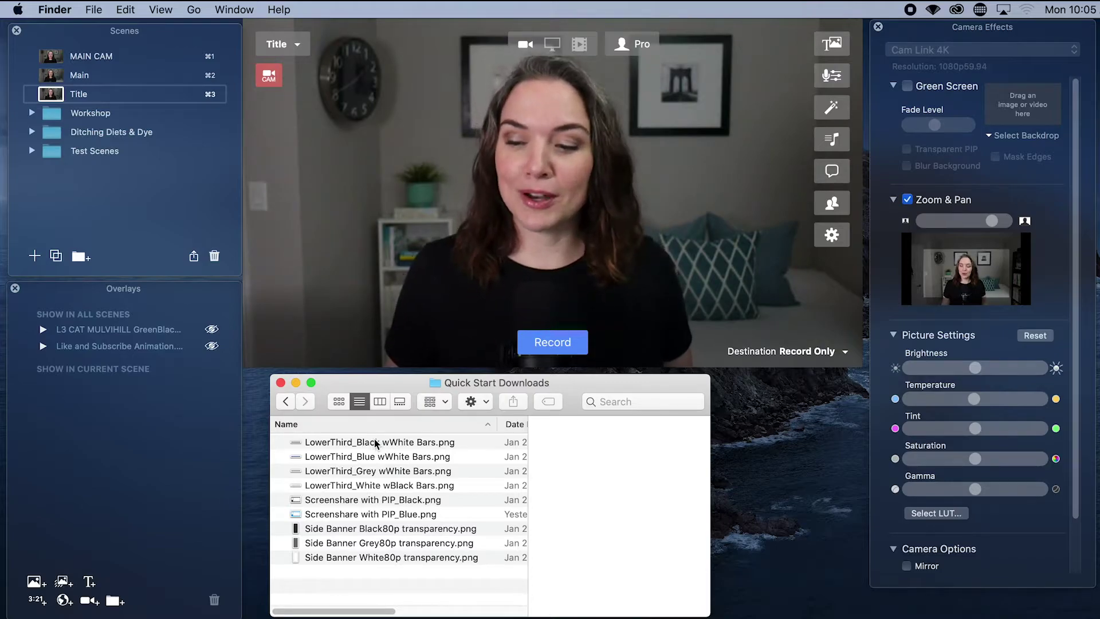
left_click_drag(373, 441, 401, 337)
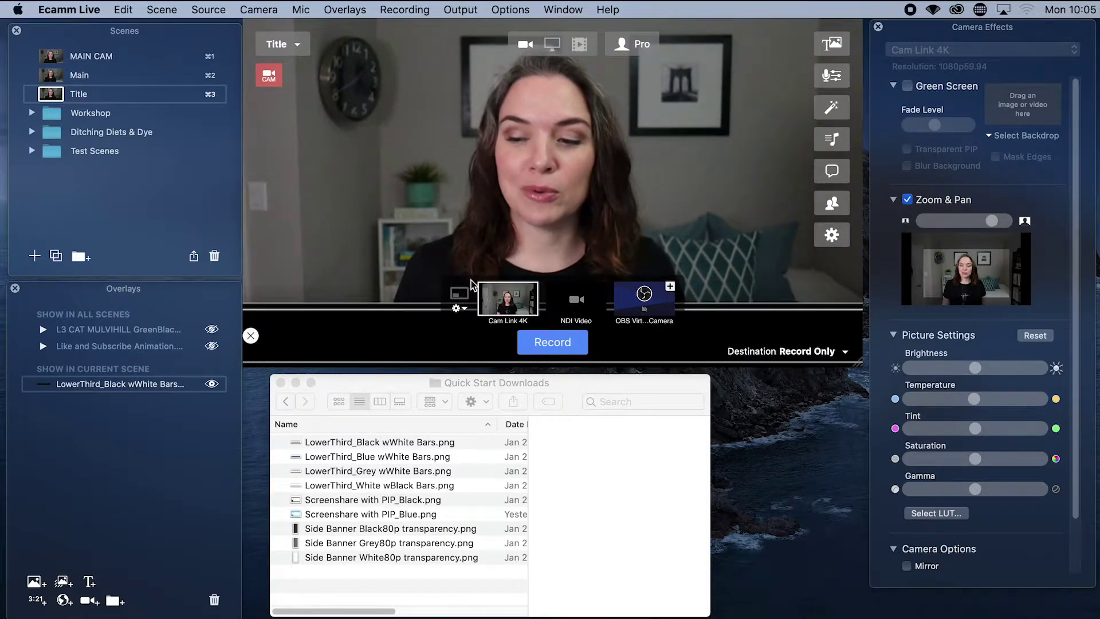
left_click_drag(471, 280, 283, 39)
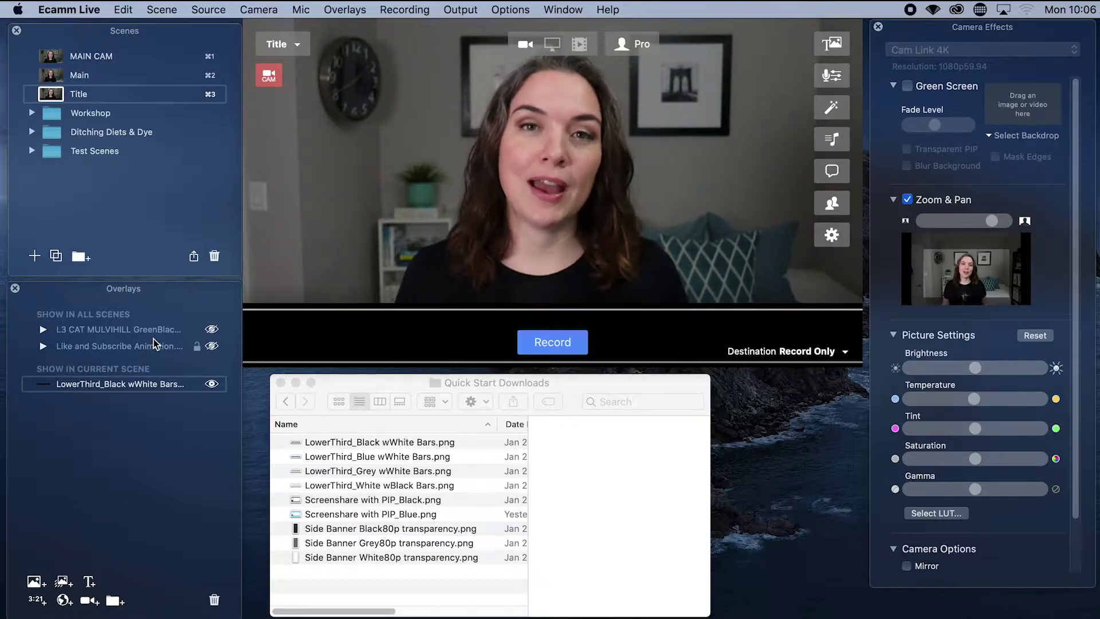
Step: Add 'Annual Planning Meeting' text in Lato size 48, shadow on, Fixed Position, centre-aligned
left_click(89, 584)
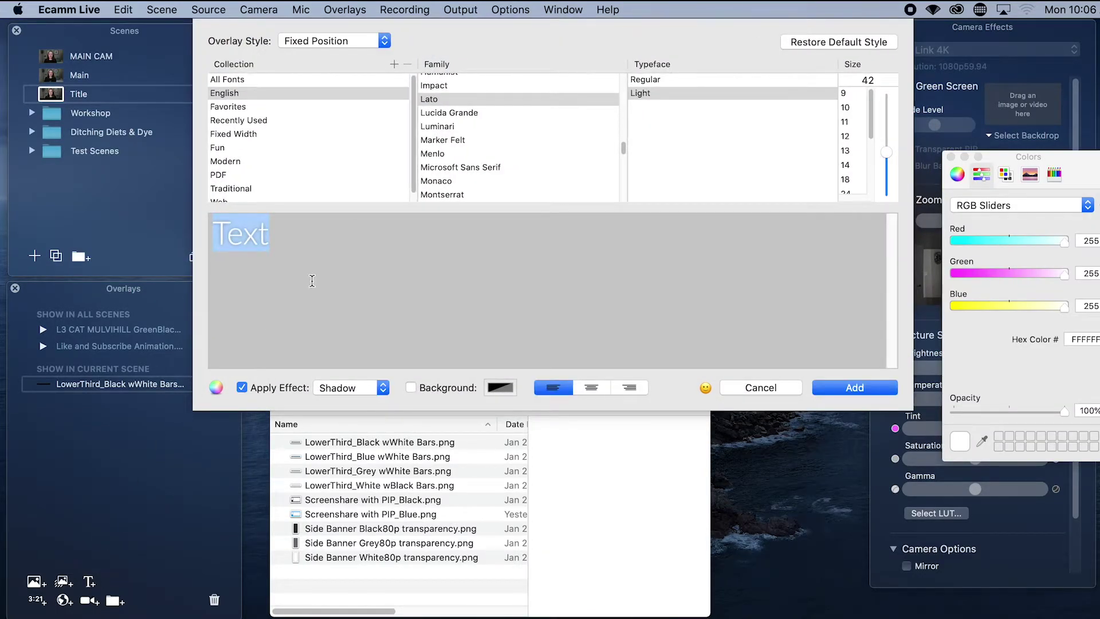
type("Annual Pl")
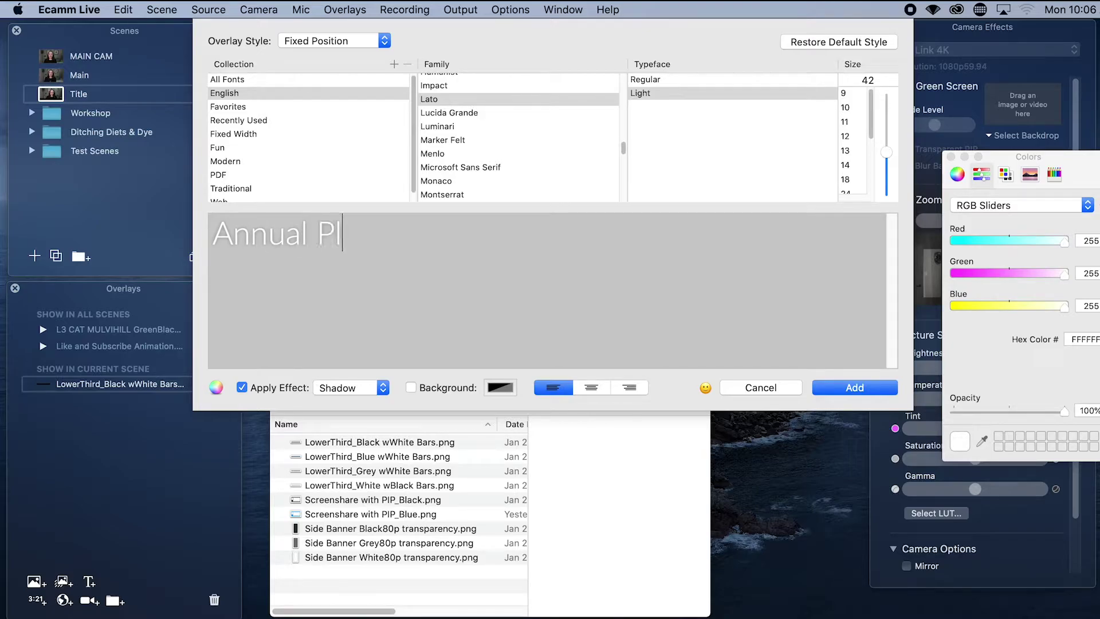
type("anning Meeting")
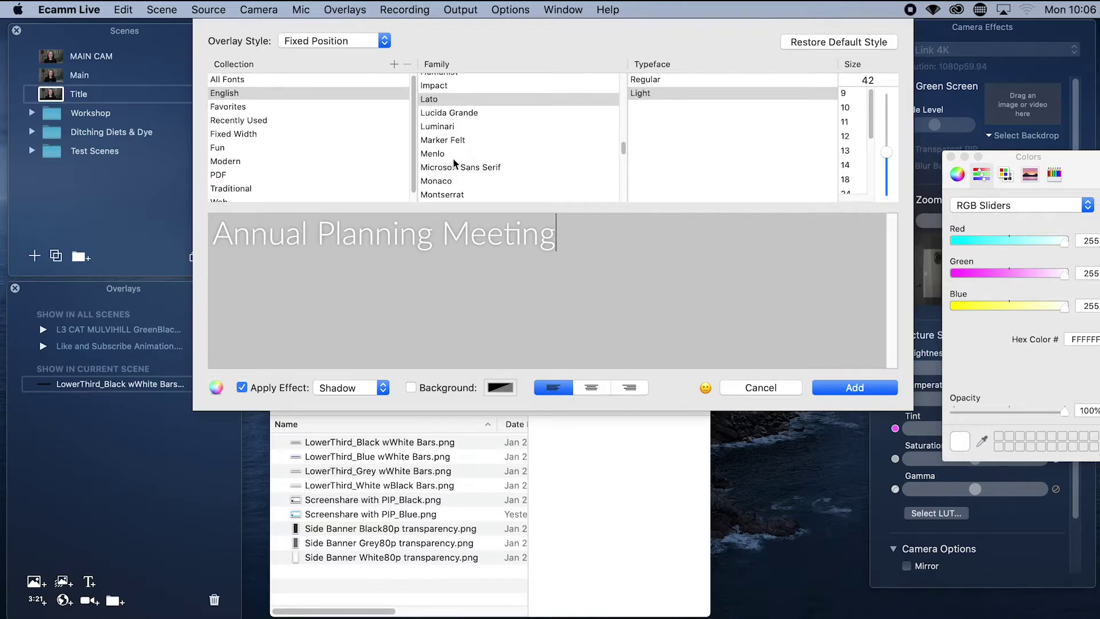
left_click(453, 193)
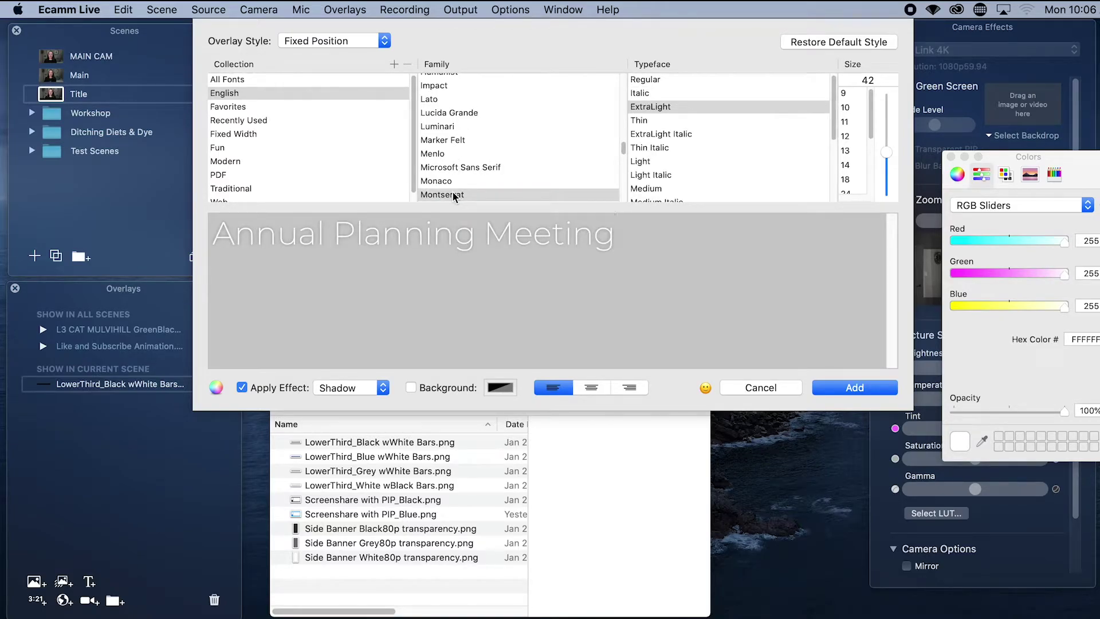
left_click(439, 100)
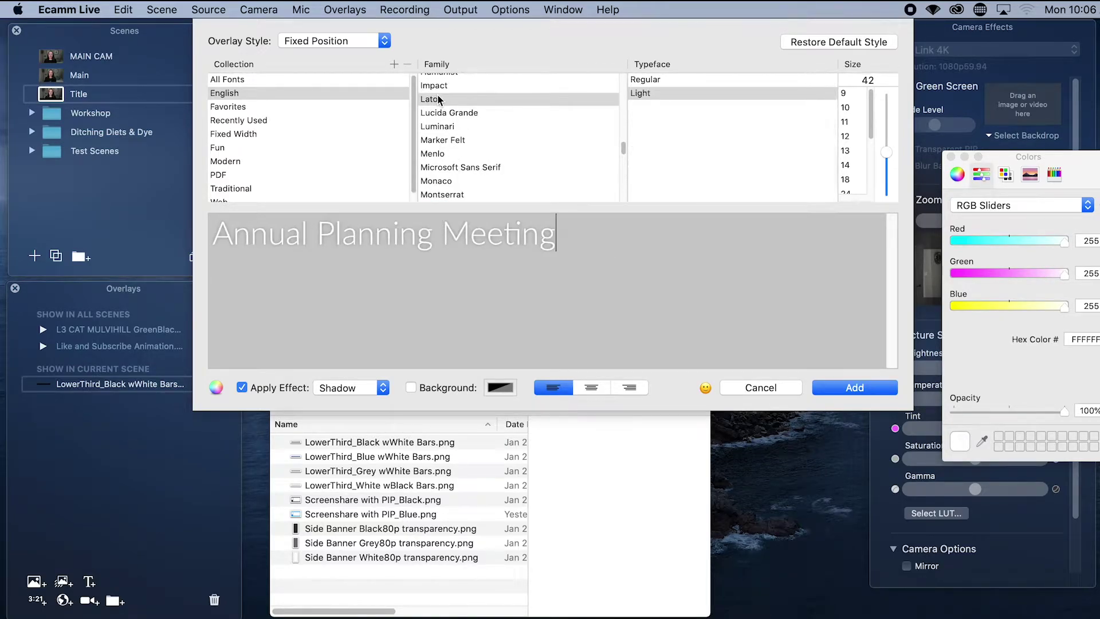
left_click(242, 388)
left_click(242, 388)
left_click_drag(886, 152, 886, 146)
left_click(333, 41)
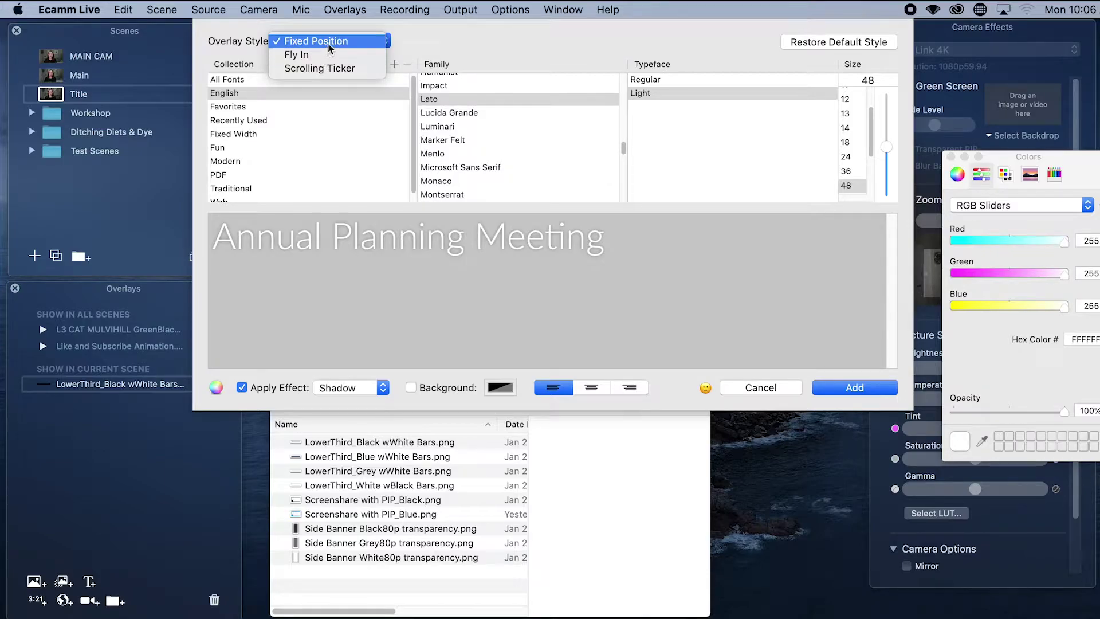
left_click(332, 42)
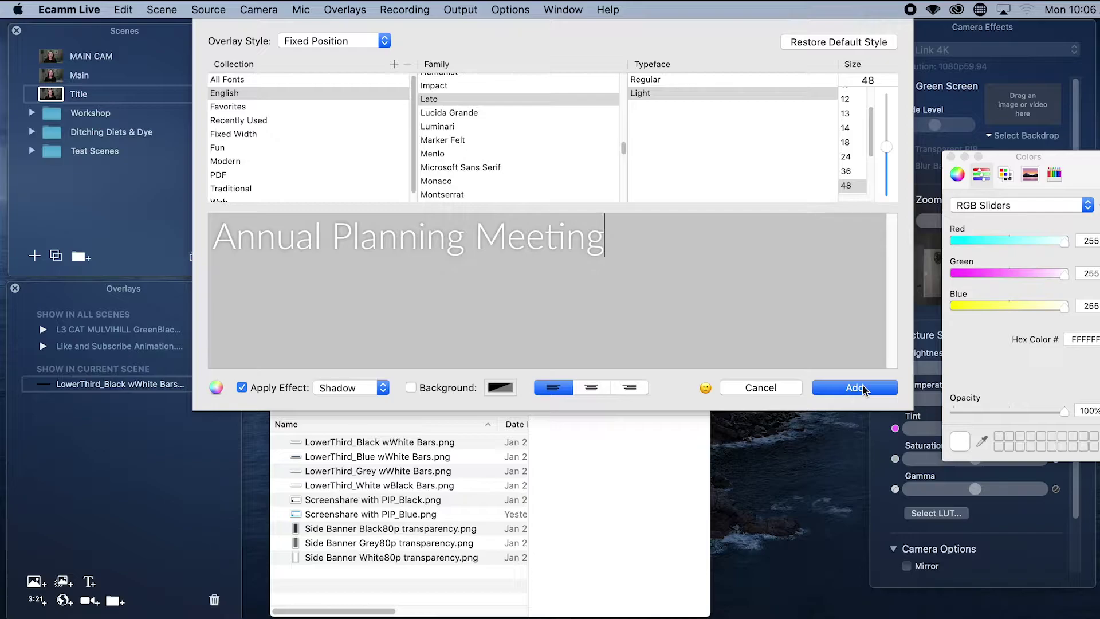
left_click(591, 388)
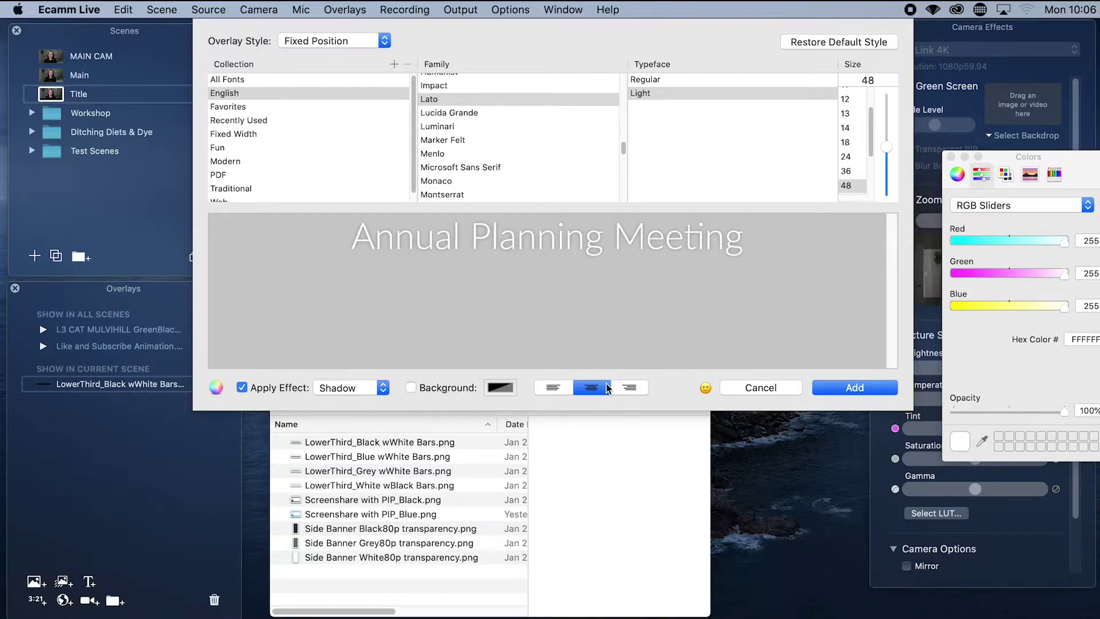
left_click(854, 388)
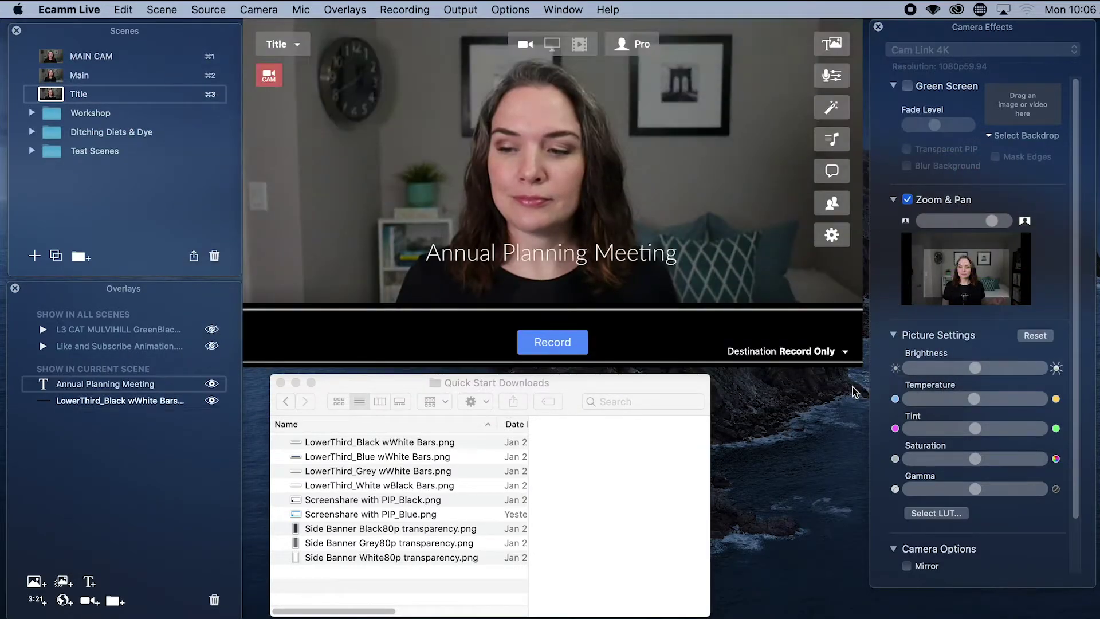
Step: Move the title onto the black lower-third band, enlarge it, and nudge it slightly up
left_click_drag(600, 252, 601, 334)
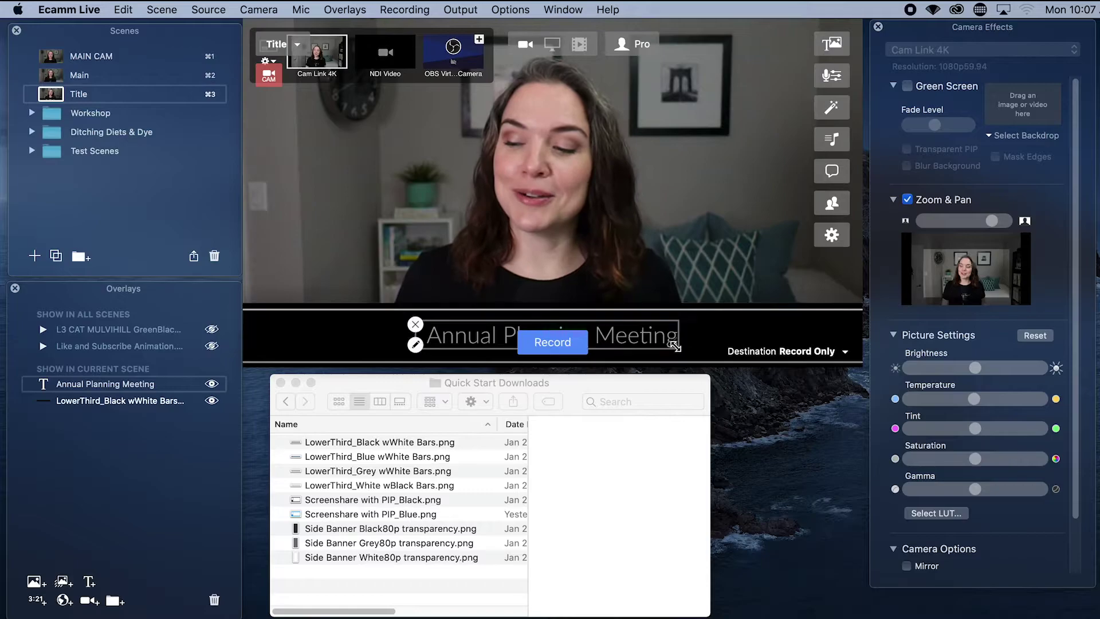
left_click_drag(677, 348, 652, 342)
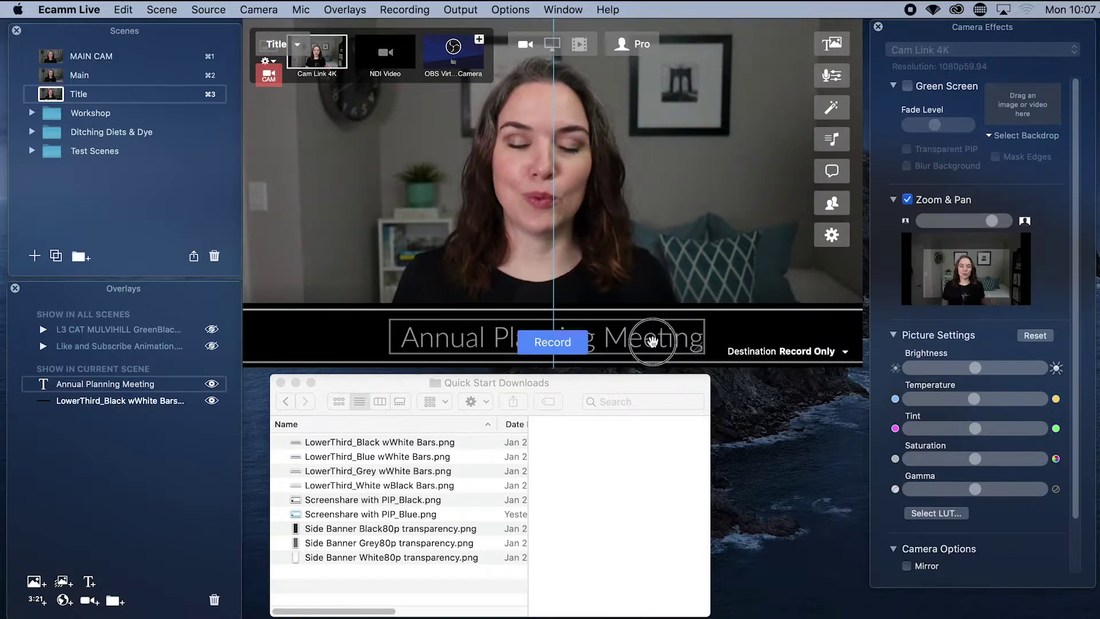
left_click_drag(652, 342, 653, 339)
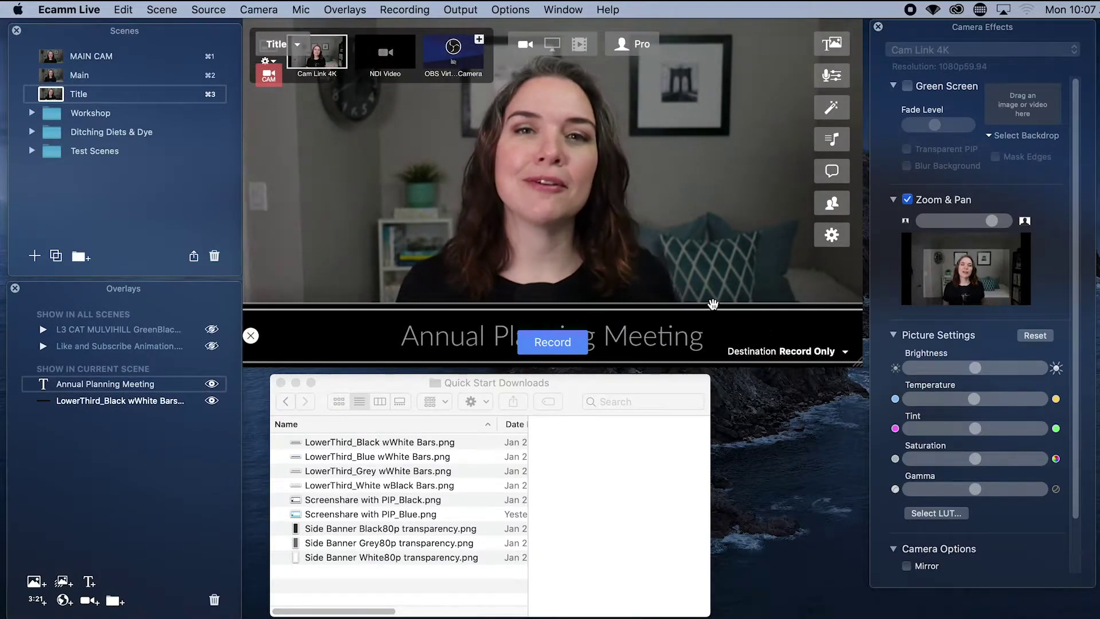
Step: Duplicate the Main scene as 'Agenda' and move it below Title in the list
left_click(57, 76)
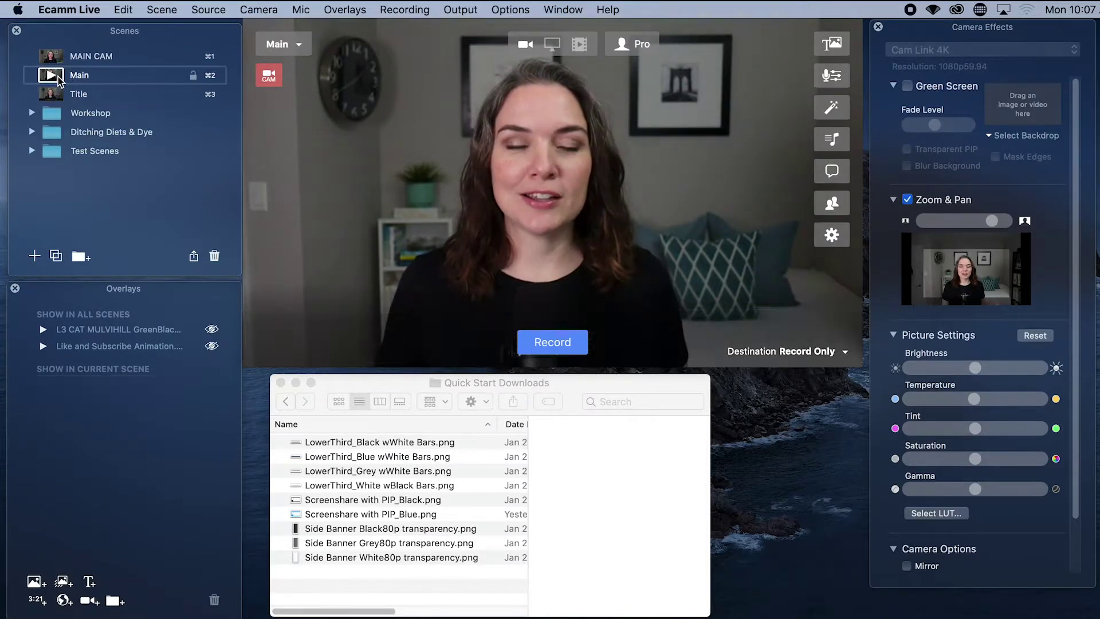
left_click(55, 256)
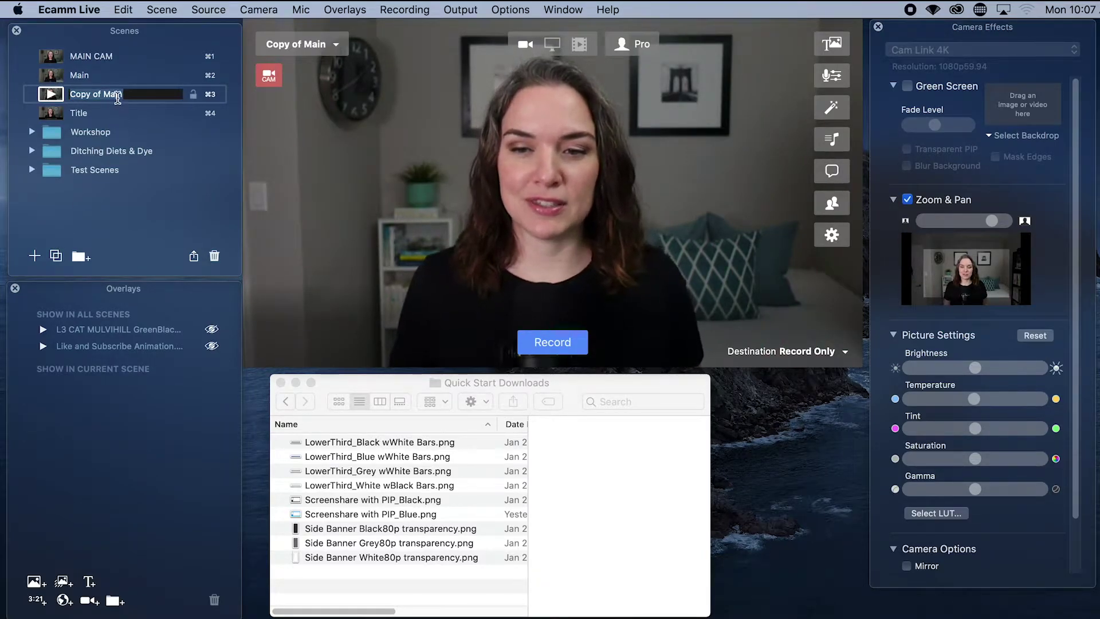
type("Agenda")
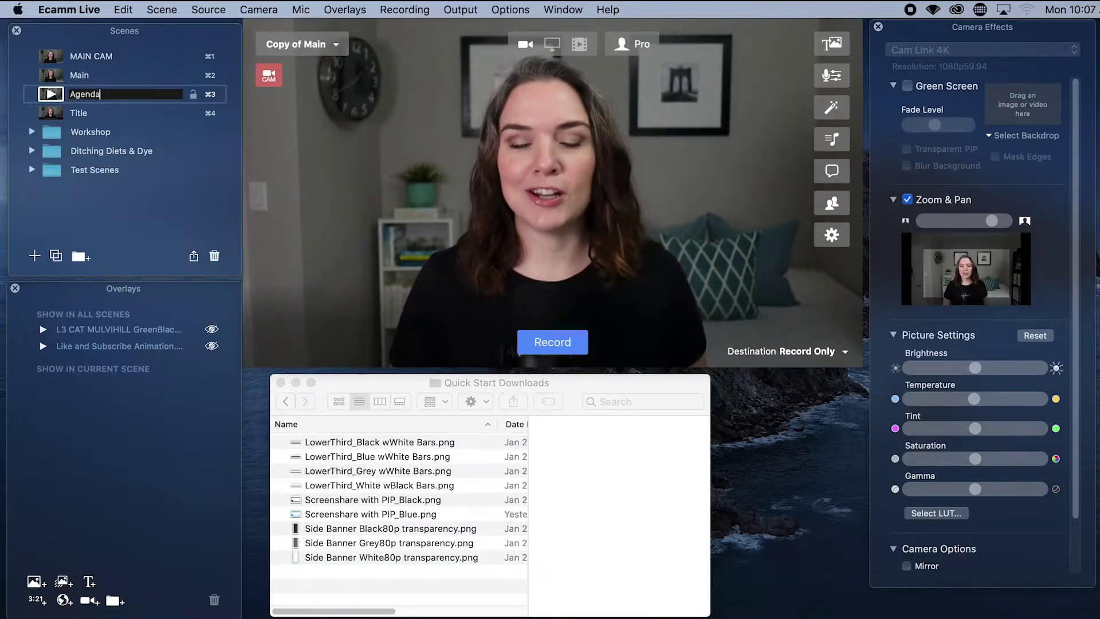
key("Return")
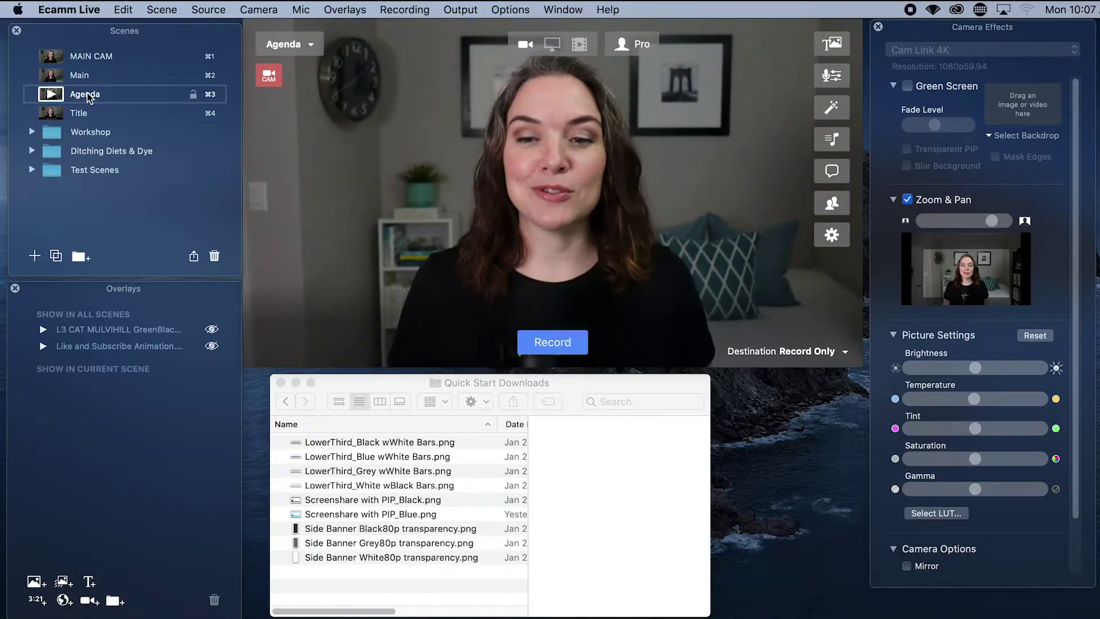
left_click_drag(81, 94, 81, 118)
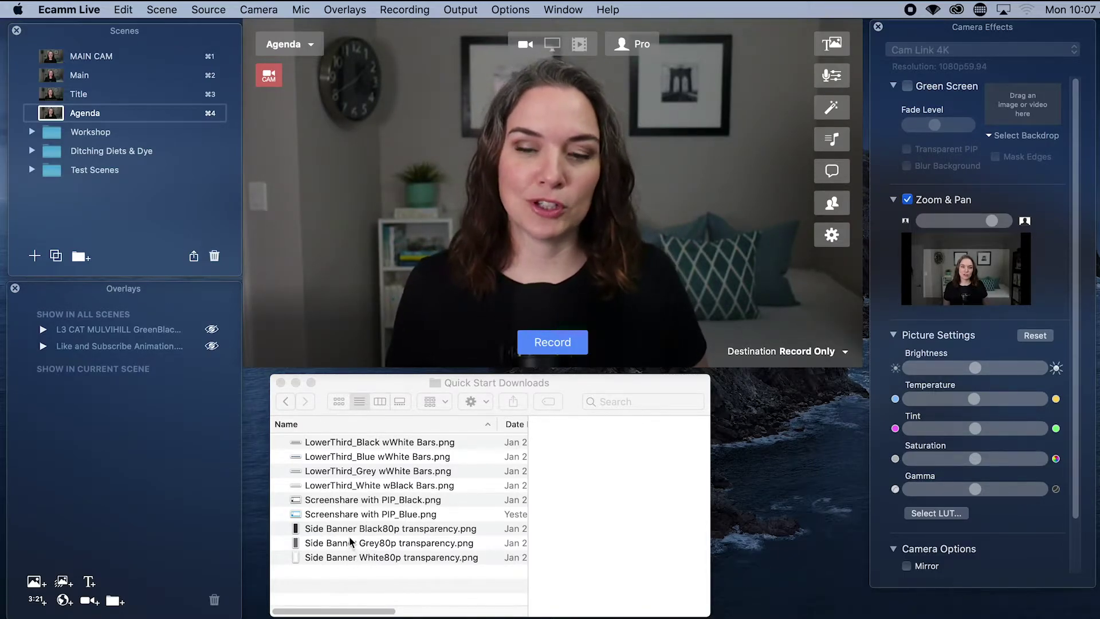
Step: Add Side Banner Black80p transparency.png to the Agenda scene and deselect it
left_click_drag(351, 533, 314, 234)
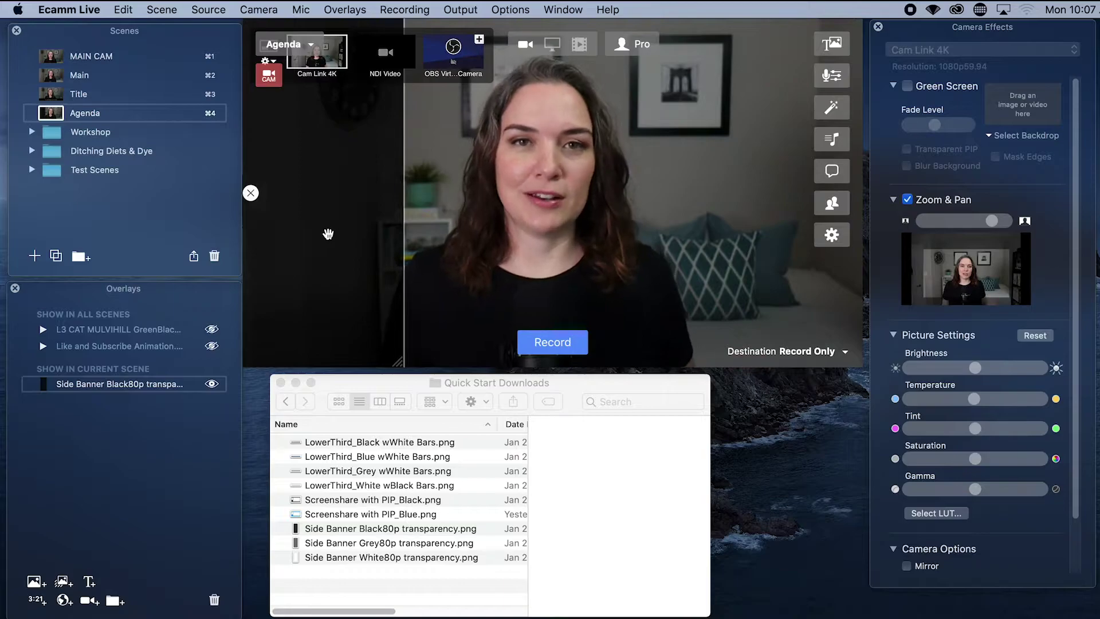
left_click(494, 344)
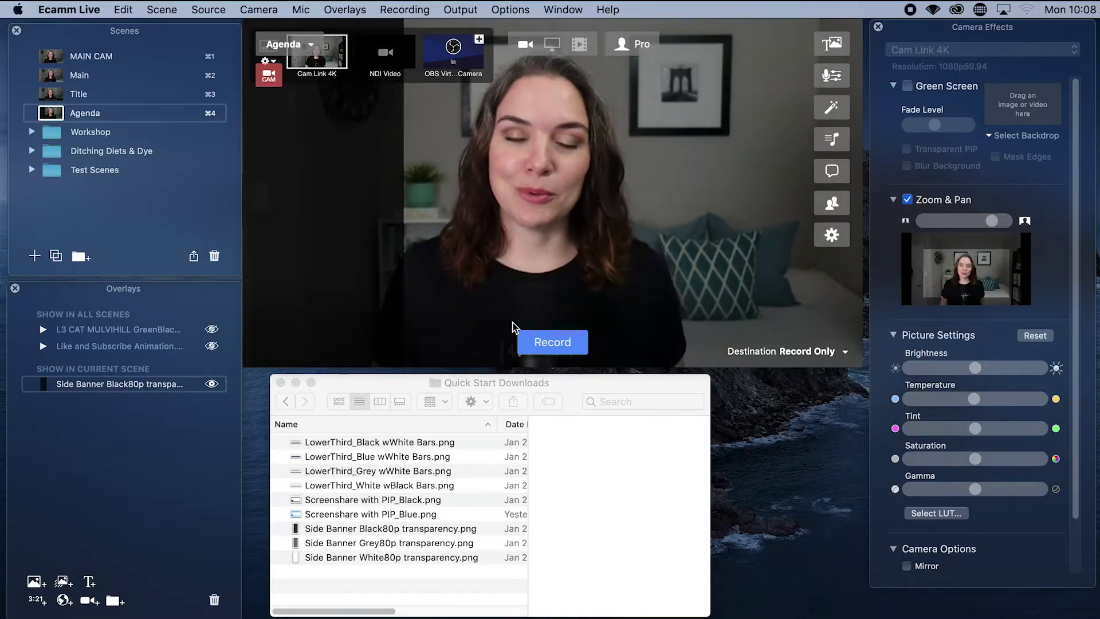
Step: Start a new text overlay with the heading AGENDA and the line Introductions
left_click(90, 582)
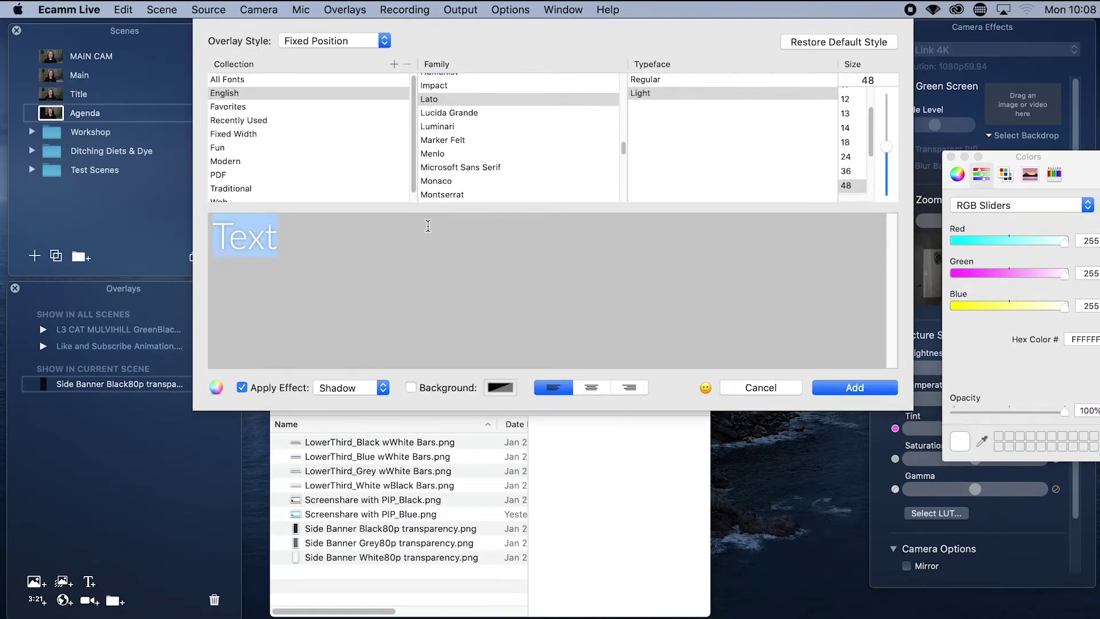
type("AGNE")
key("BackSpace")
key("BackSpace")
type("ENG")
key("BackSpace")
type("DA")
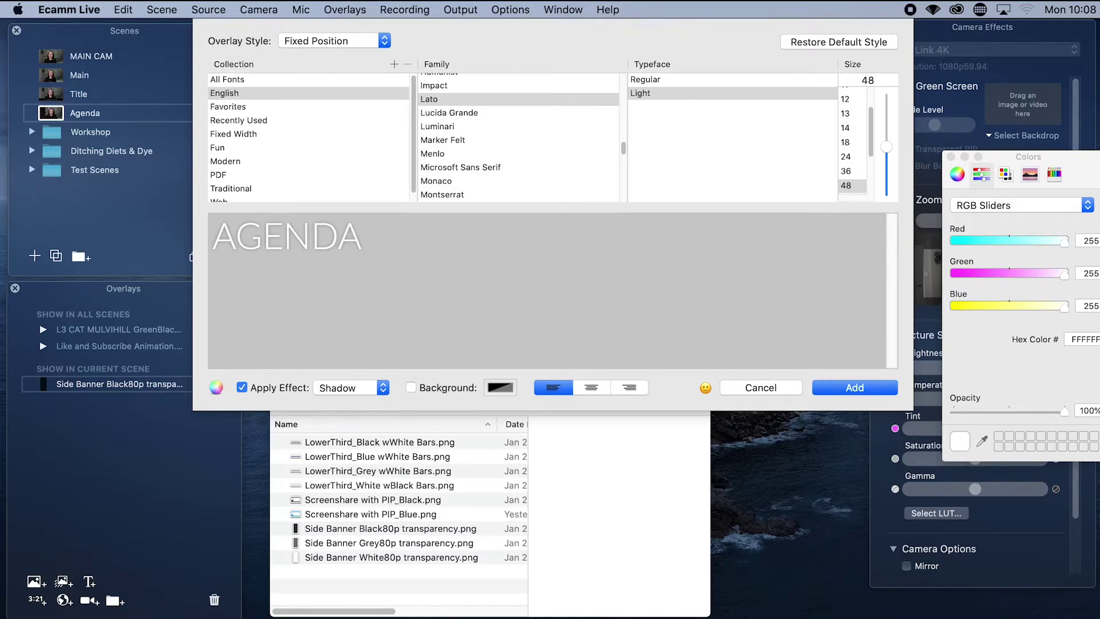
type("ntroduc")
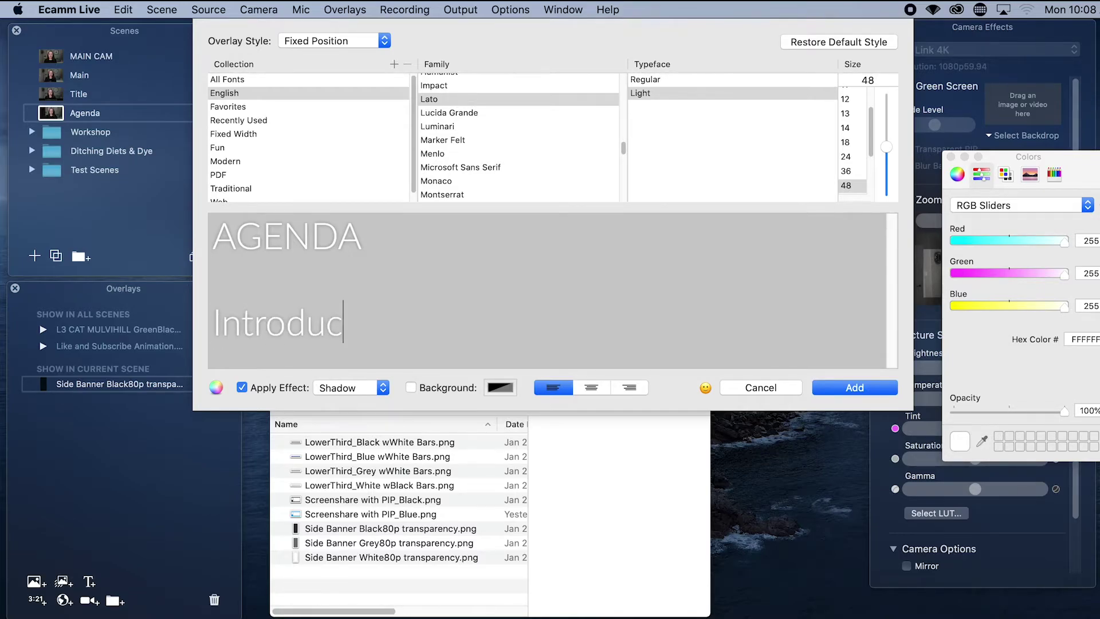
type("tions")
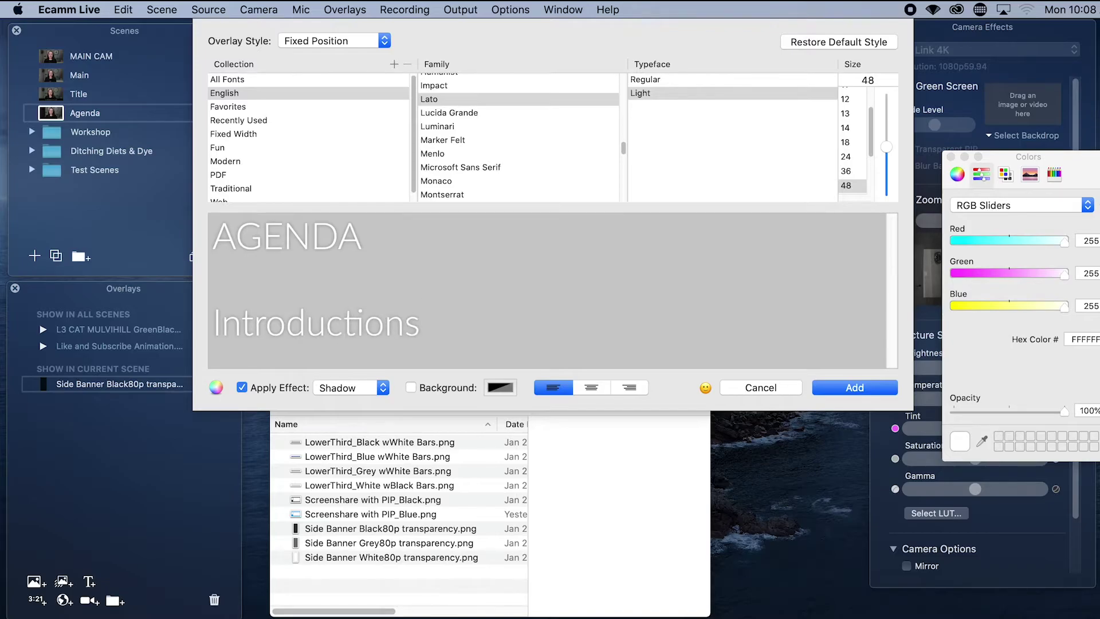
key("Return")
key("Return")
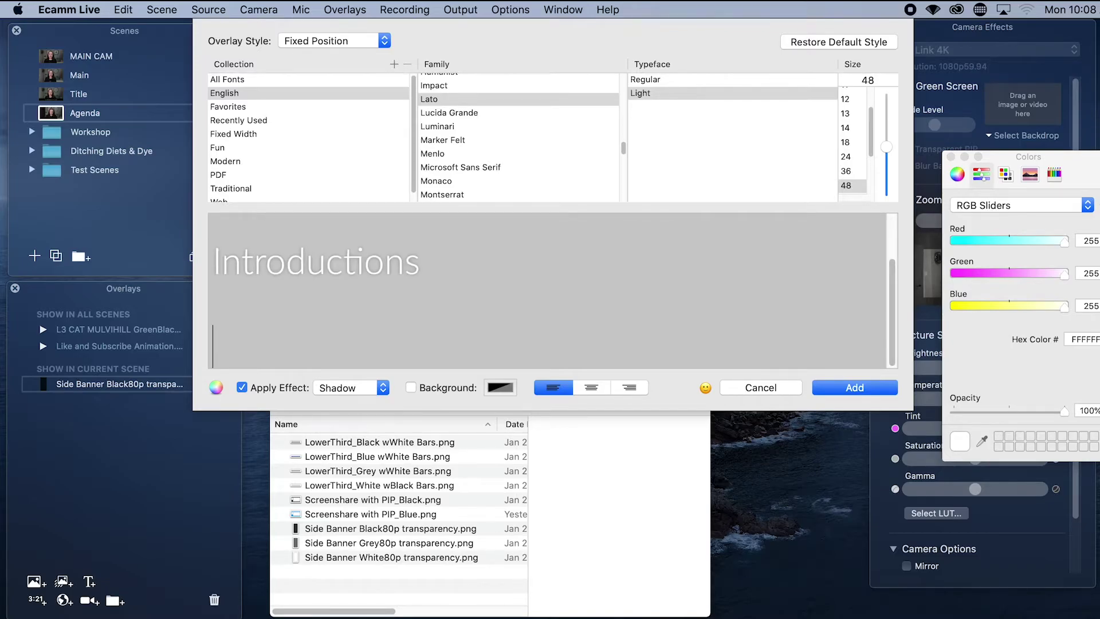
Step: Add lines Budget Update, New Initiatives and Milestones, and set the text size to 40
type("Budget Update")
key("Return")
key("Return")
type("New Inititai")
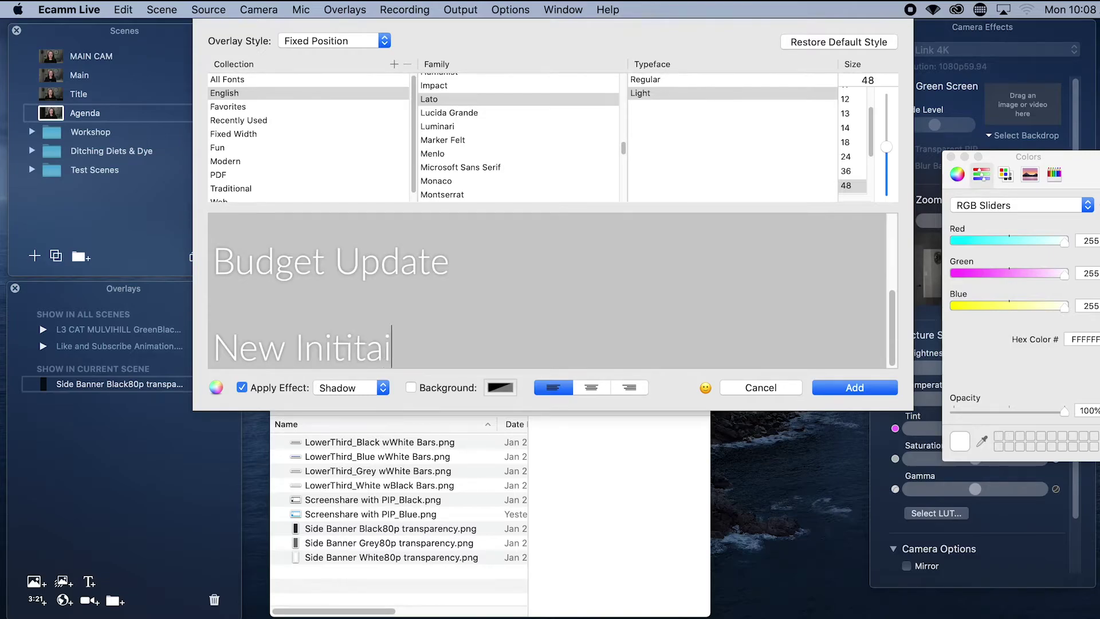
key("BackSpace")
type("ive")
key("BackSpace")
key("BackSpace")
key("BackSpace")
key("BackSpace")
key("BackSpace")
type("atives")
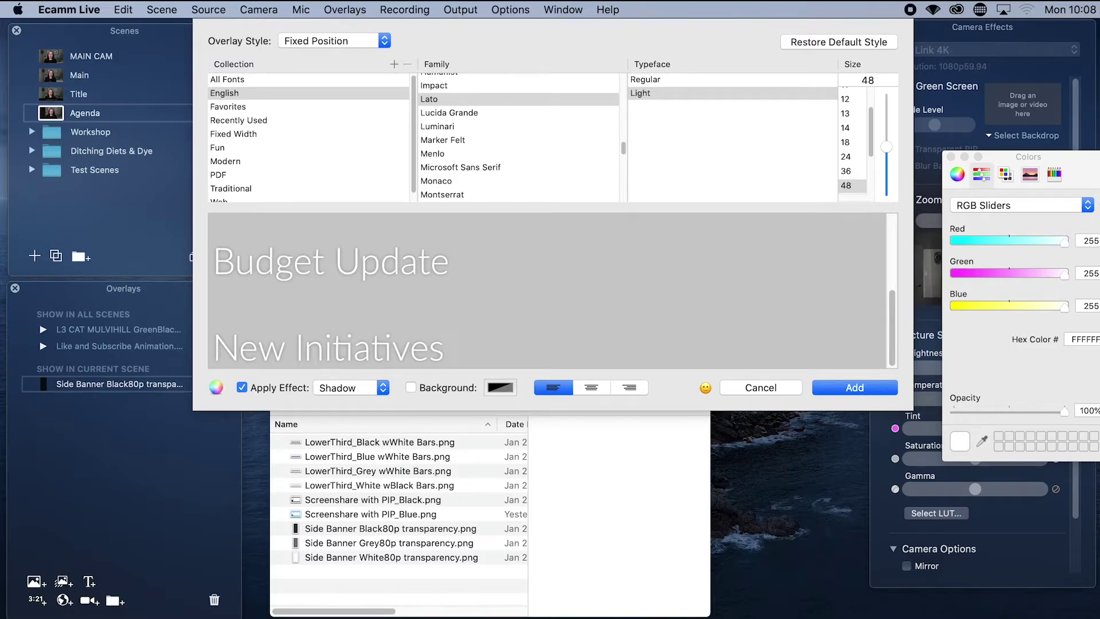
key("Return")
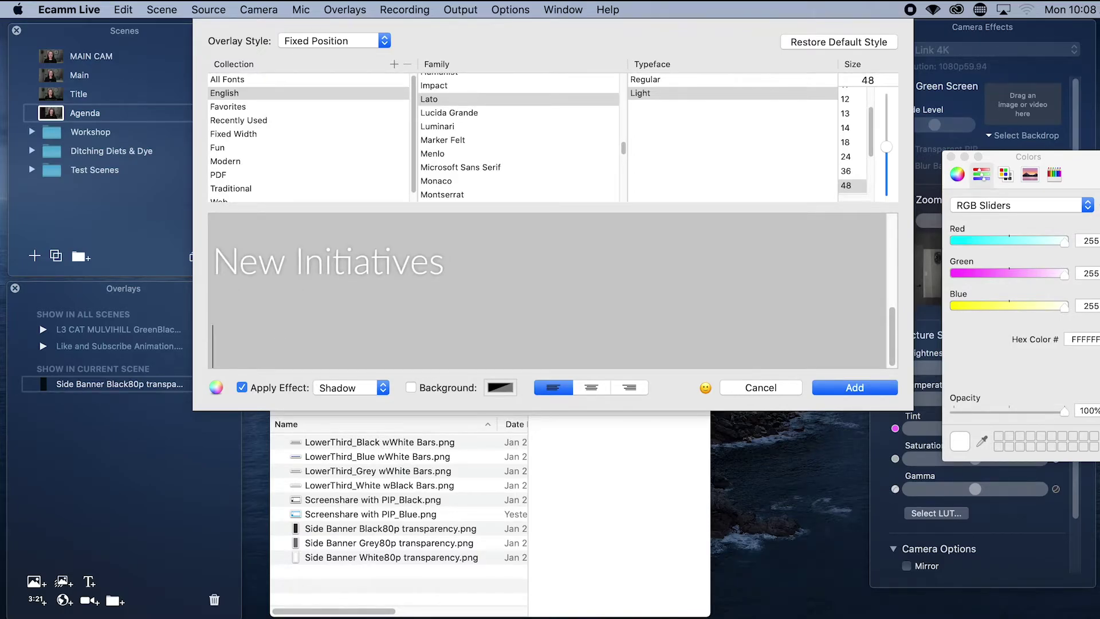
type("Mileston")
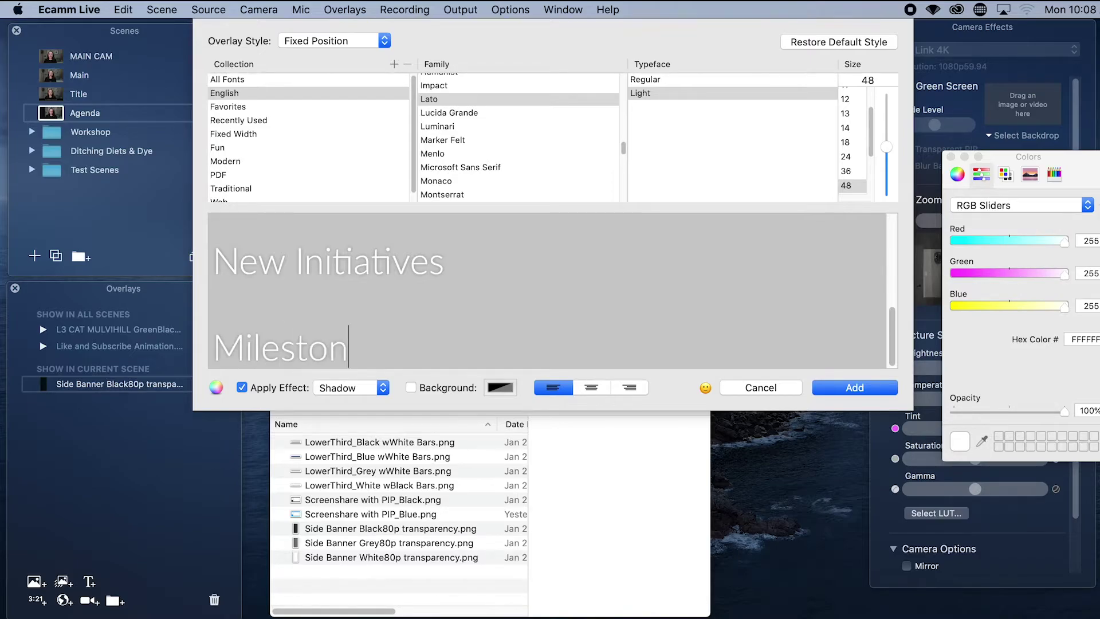
type("es")
mouse_move(888, 150)
left_mouse_down()
mouse_move(889, 138)
mouse_move(888, 153)
left_mouse_up()
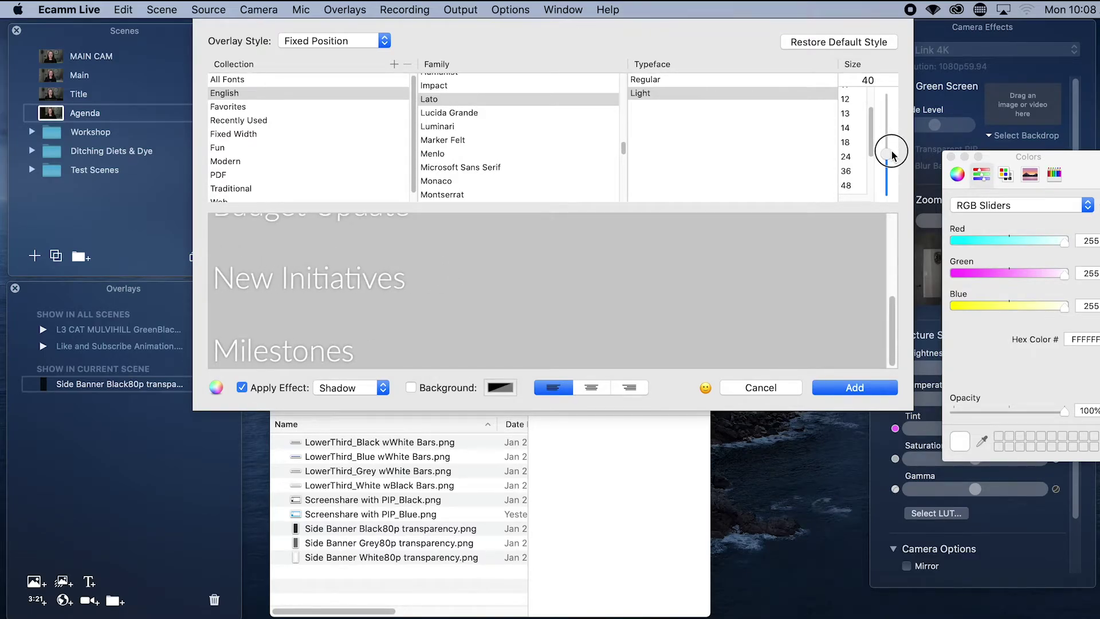
Step: Add the agenda text, move it to the upper-left over the banner, and enlarge it
left_click(847, 389)
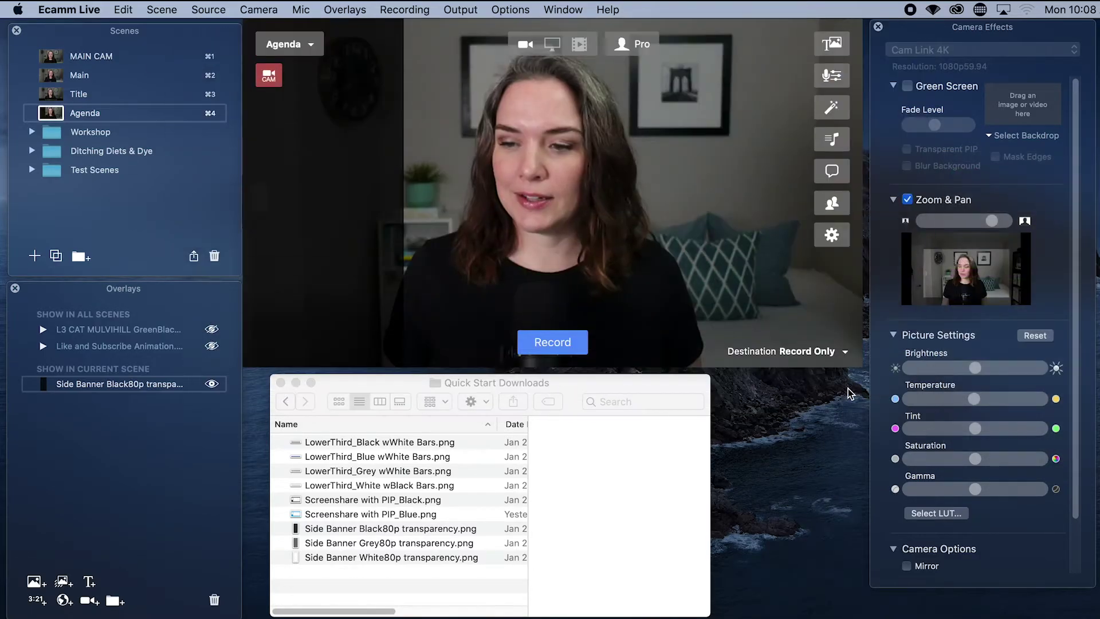
left_click_drag(566, 247, 339, 180)
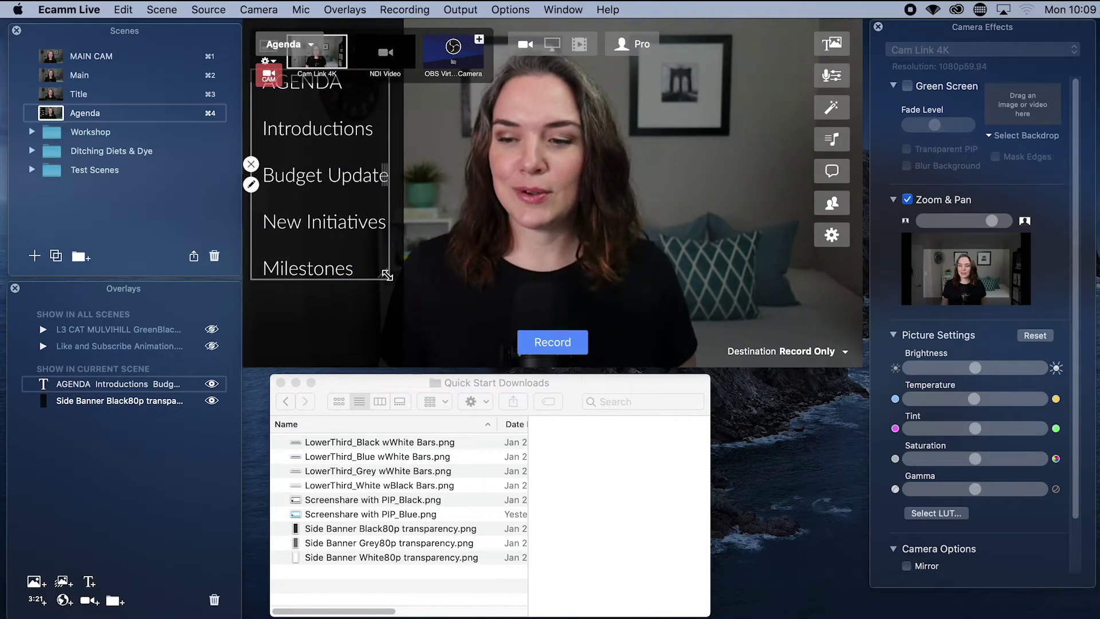
left_click_drag(387, 276, 396, 294)
left_click_drag(354, 246, 347, 247)
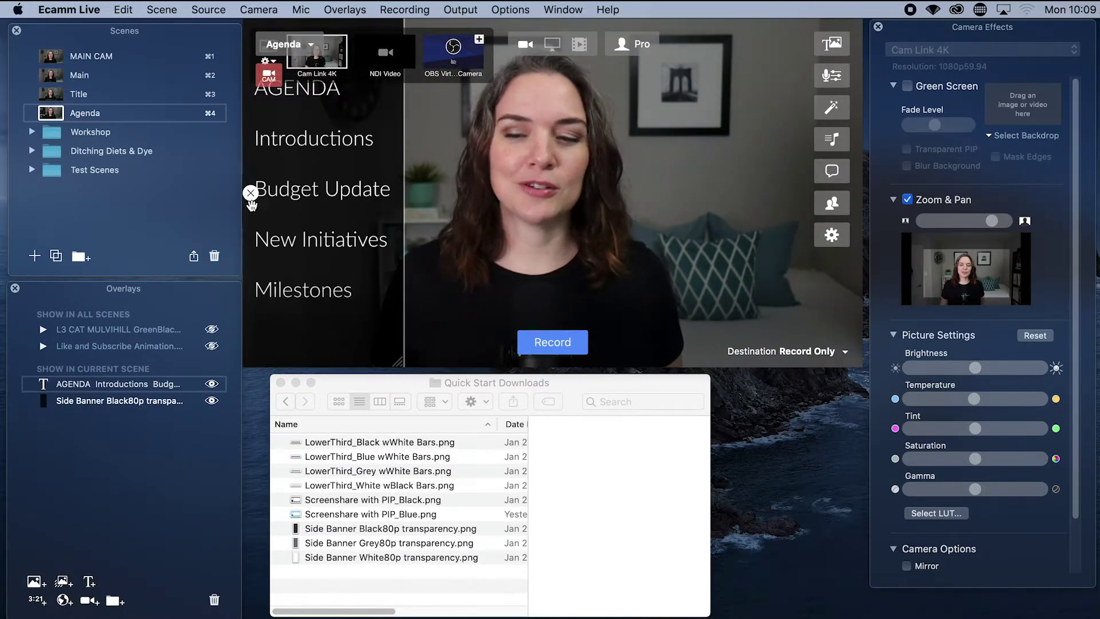
Step: Set the agenda overlay's style to Fly In and save
double_click(281, 208)
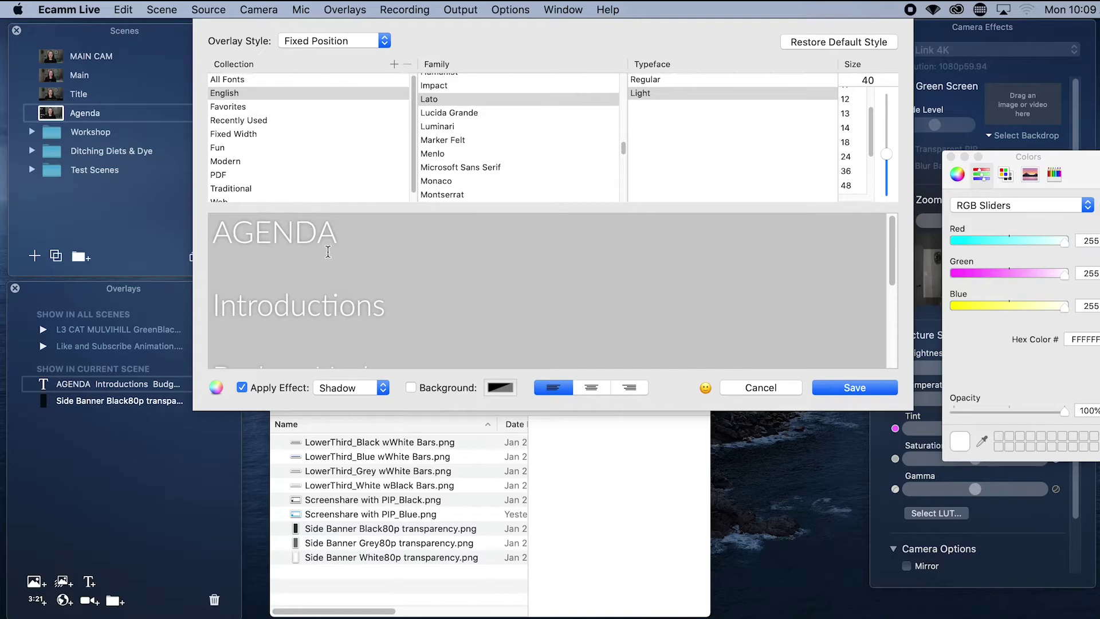
left_click(369, 43)
left_click(358, 56)
left_click(838, 384)
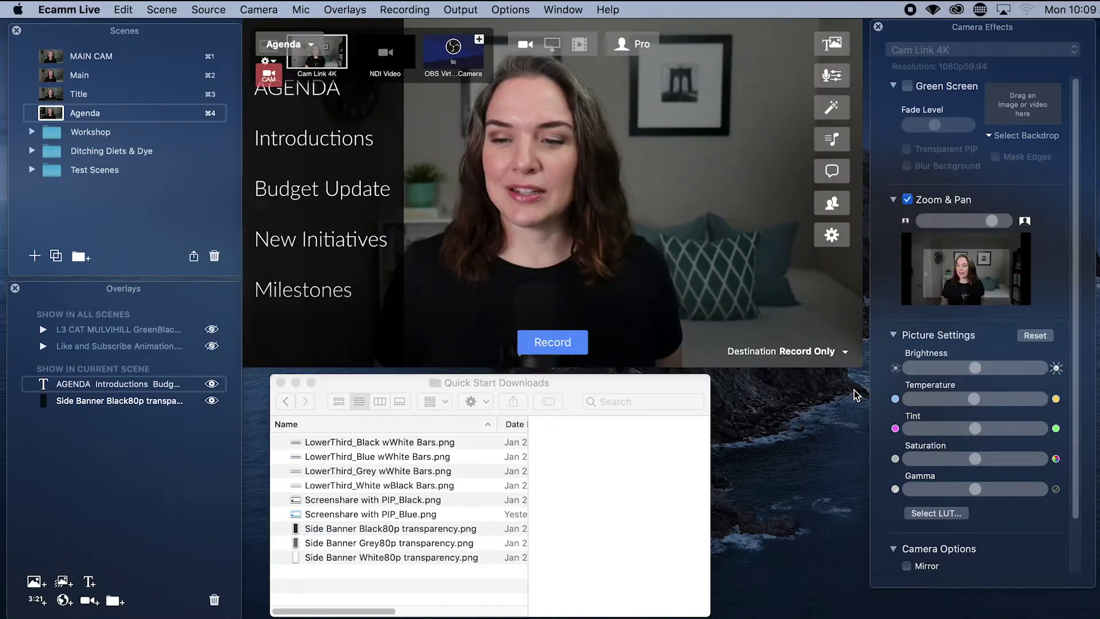
left_click(58, 96)
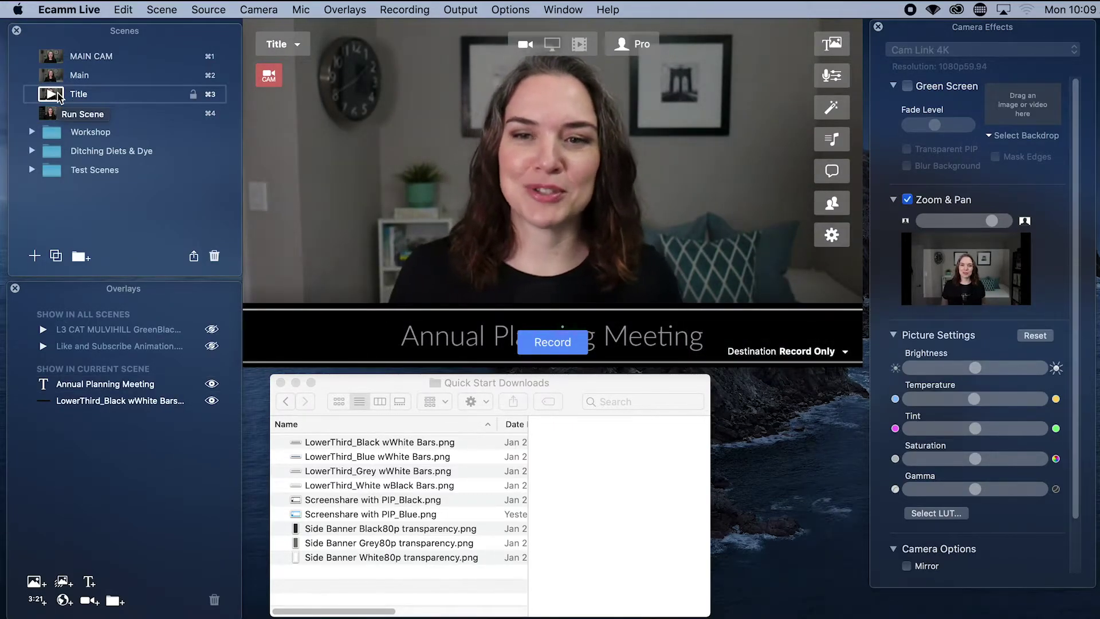
left_click(60, 115)
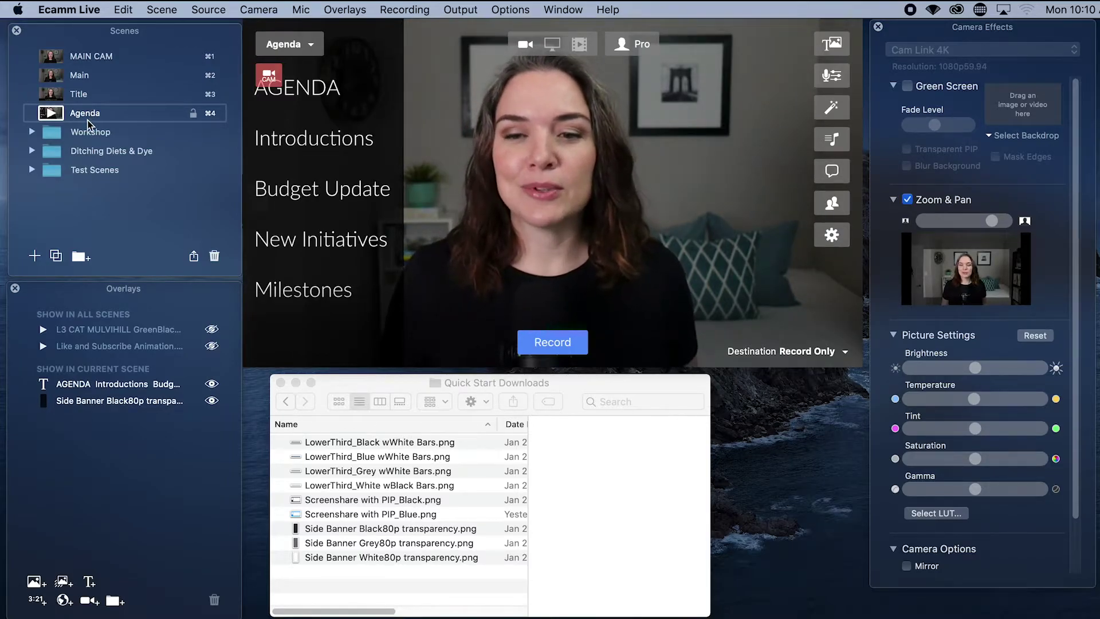
Step: Duplicate the Main scene, name the copy 'Screen share', and move it below Agenda
left_click(59, 81)
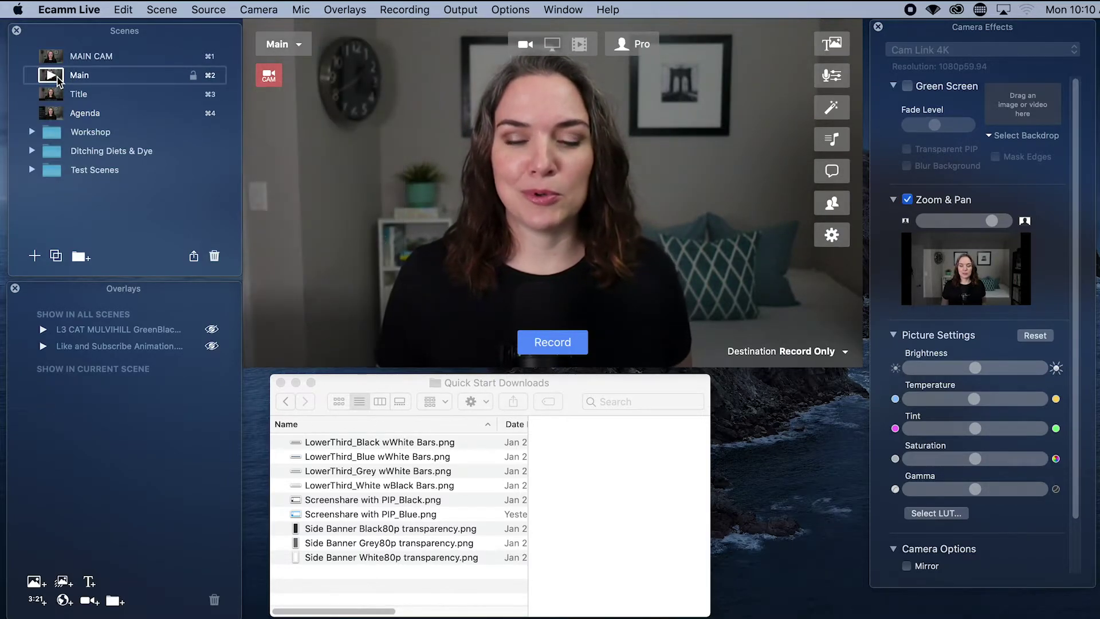
left_click(56, 256)
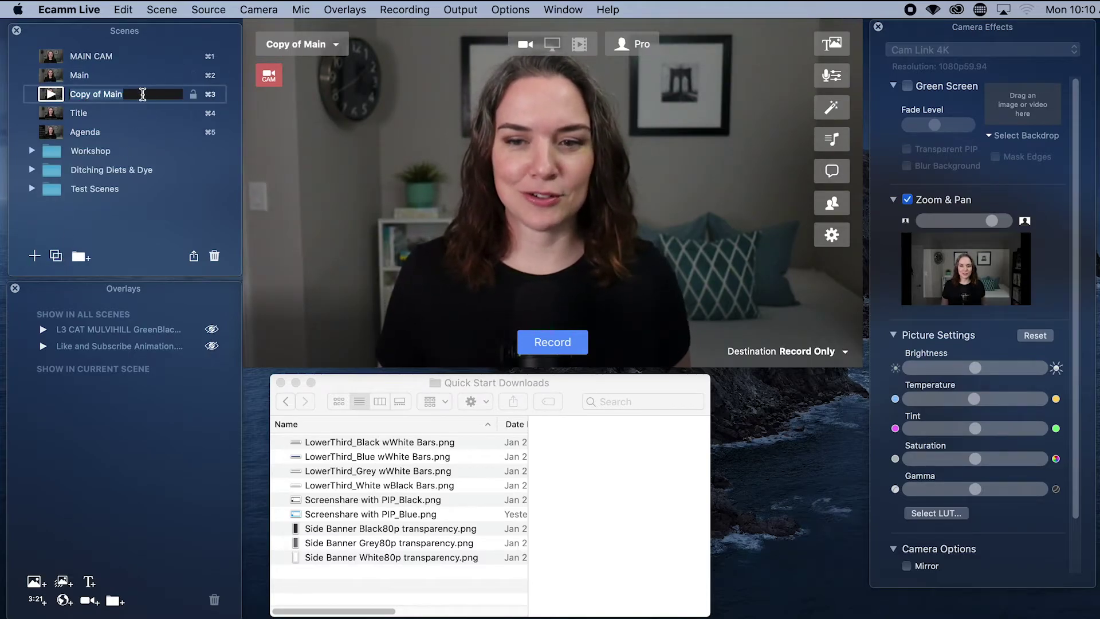
type("Screen share")
key("Return")
left_click_drag(102, 94, 97, 140)
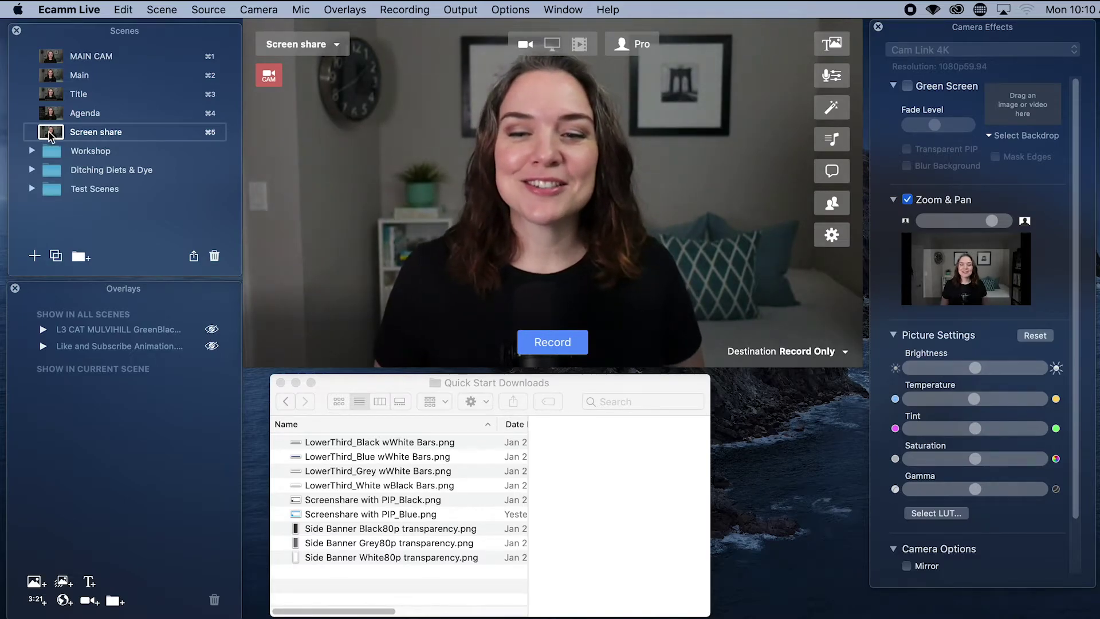
mouse_move(269, 75)
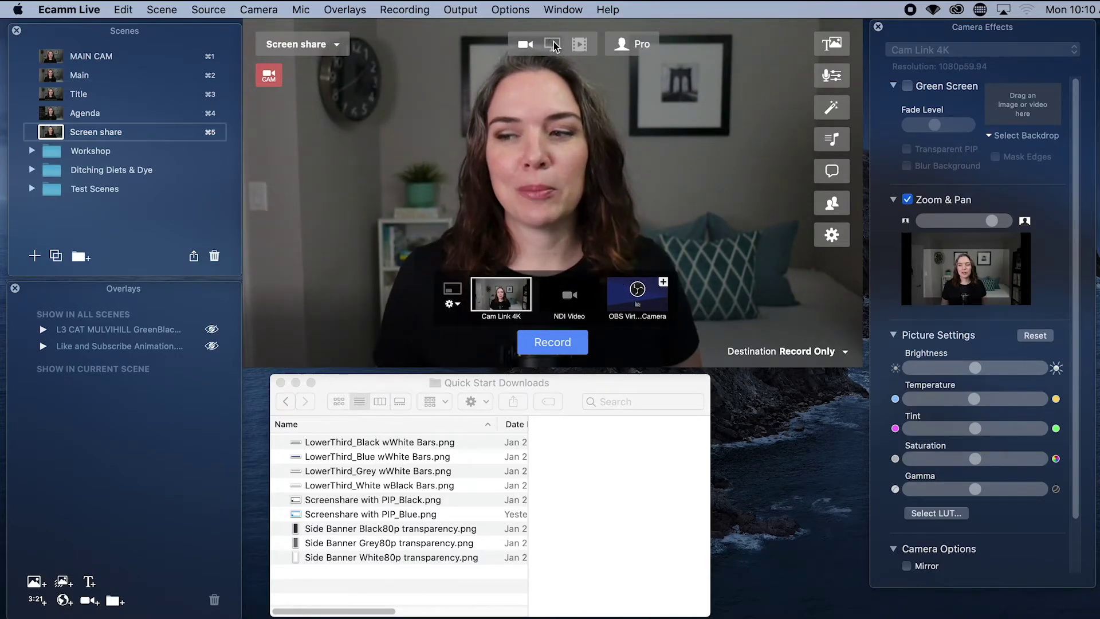
Step: Switch the scene to screen-share mode with a camera inset, sharing the Secondary Display
left_click(553, 44)
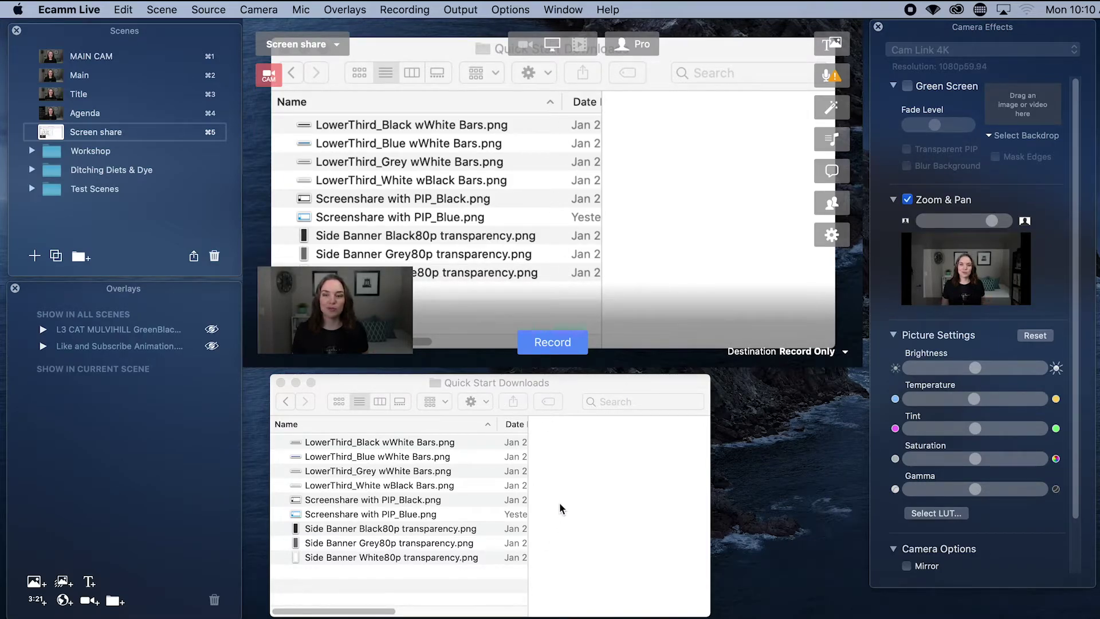
left_click(572, 291)
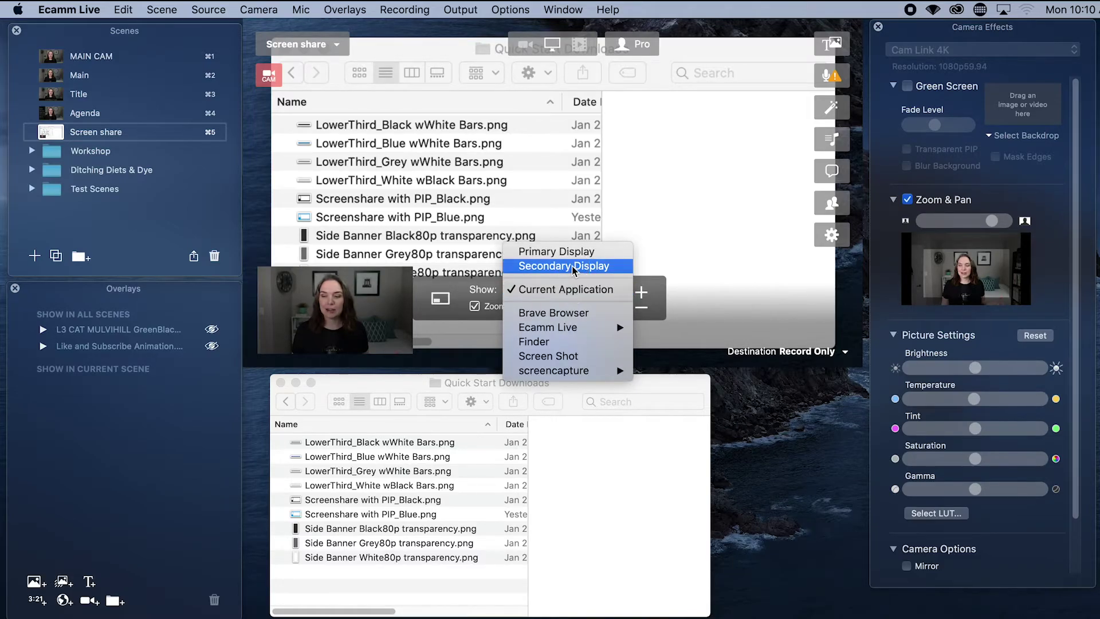
left_click(572, 266)
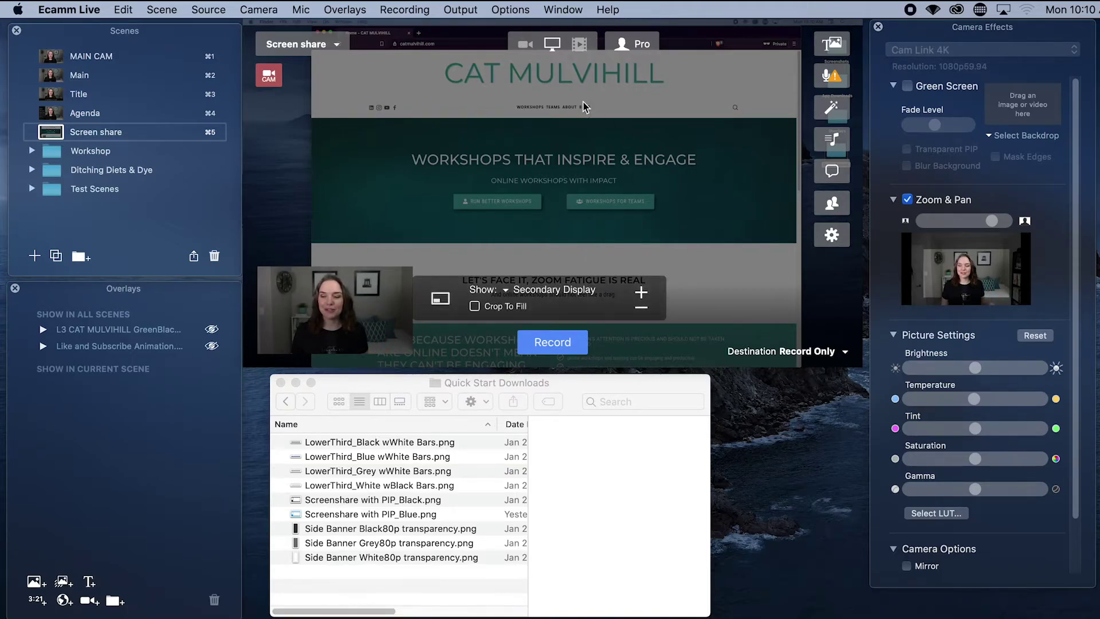
mouse_move(352, 297)
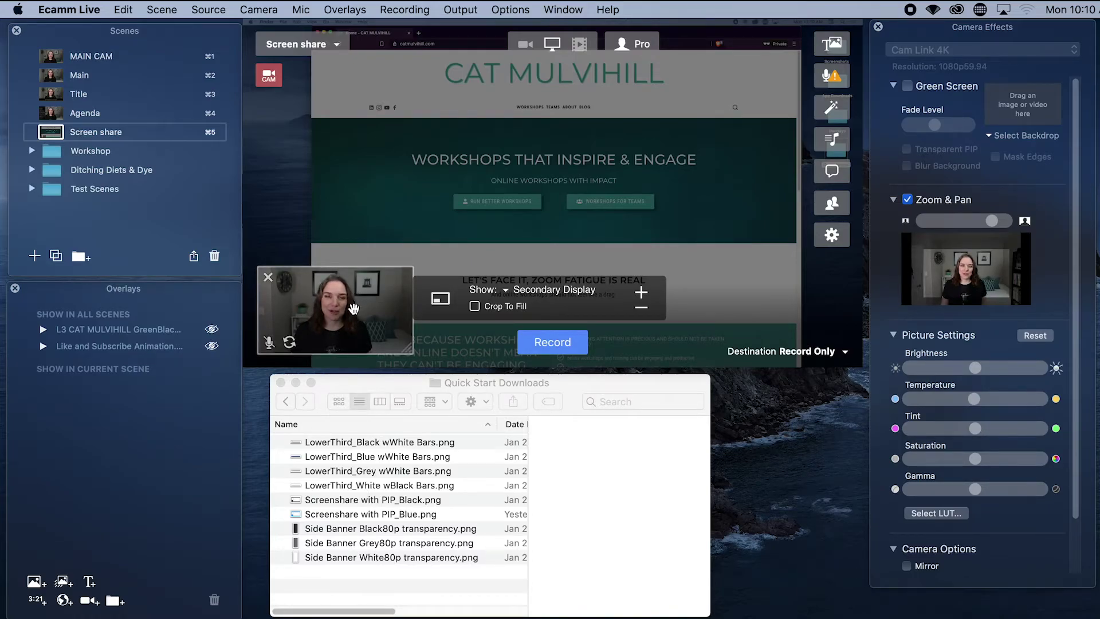
Step: Make the camera inset a circle, then reposition and enlarge it over the shared website
right_click(351, 306)
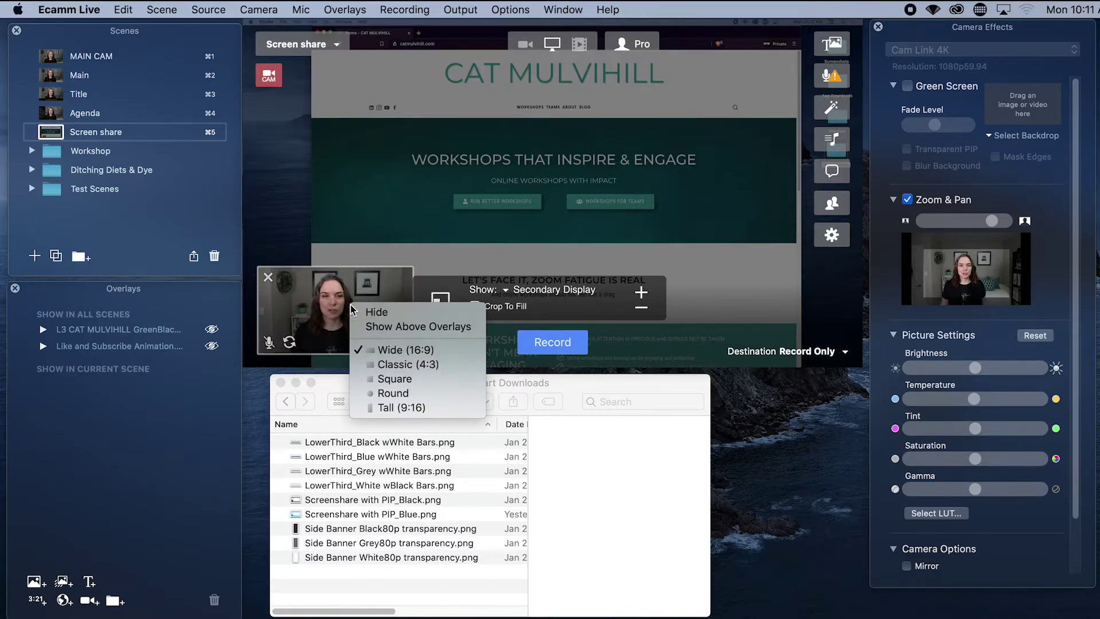
left_click(391, 392)
left_click_drag(304, 309, 304, 175)
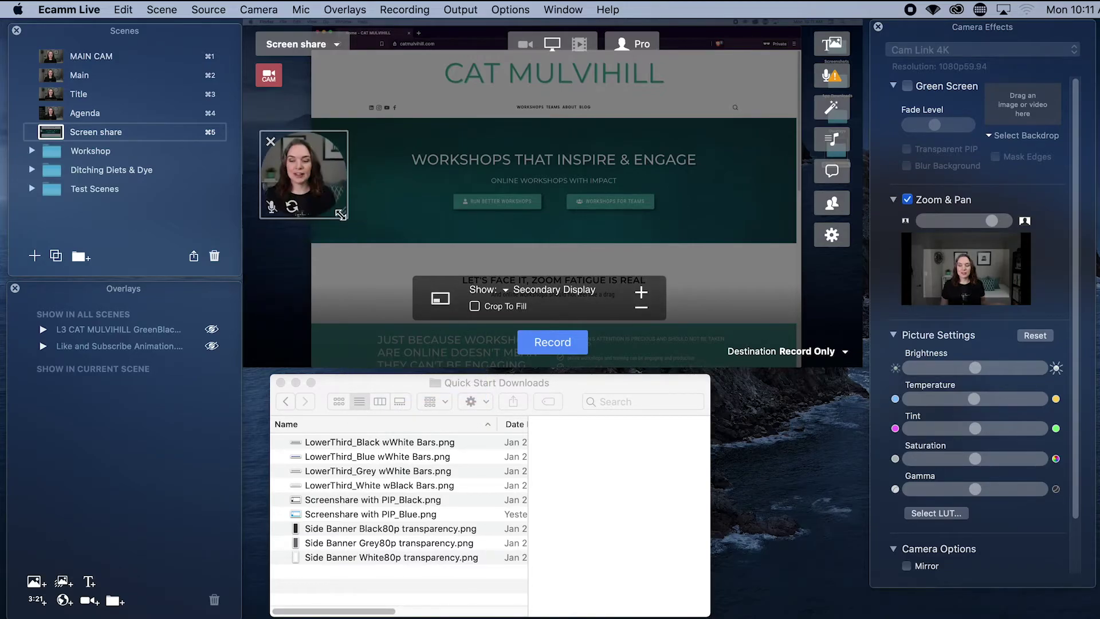
left_click_drag(347, 220, 348, 344)
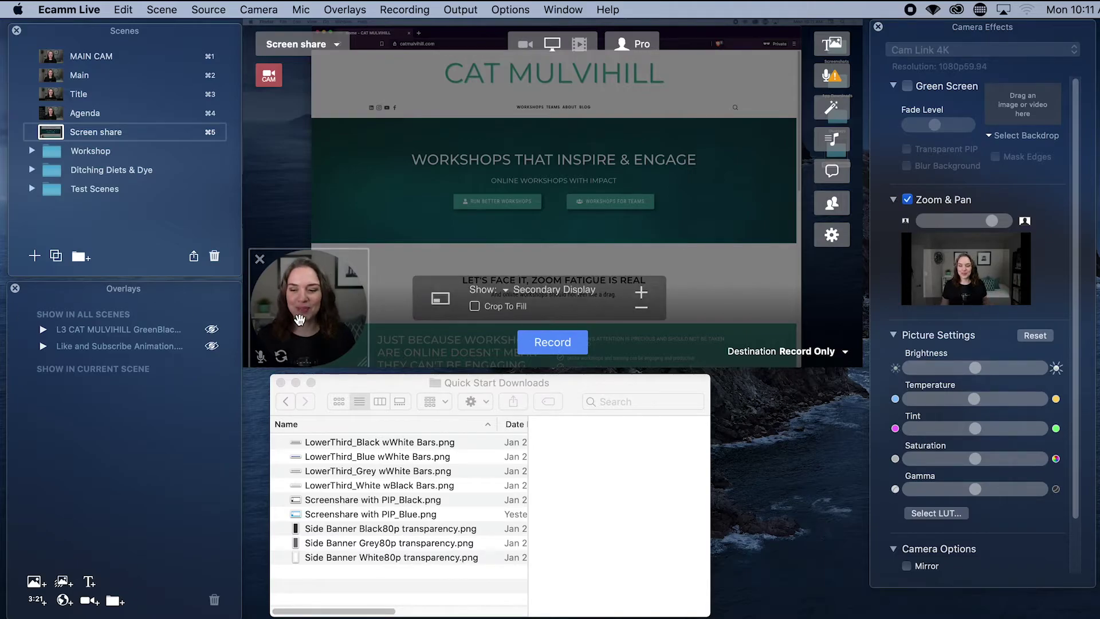
Step: Move the round camera to the upper left and drop in the Screenshare with PIP_Black.png frame overlay
left_click_drag(323, 323, 321, 203)
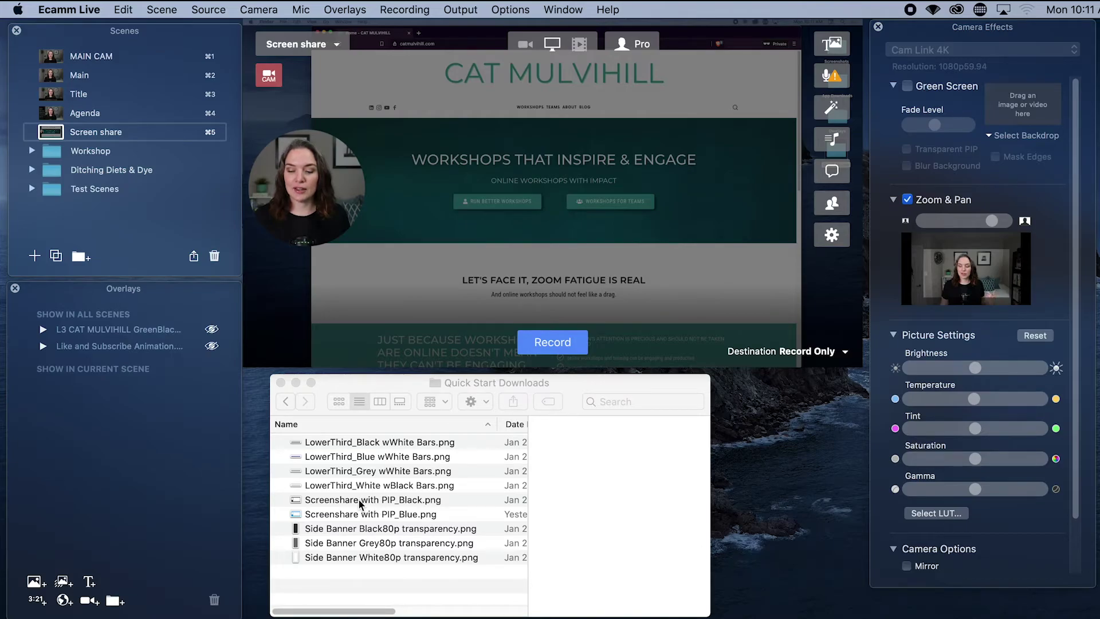
left_click_drag(359, 499, 395, 282)
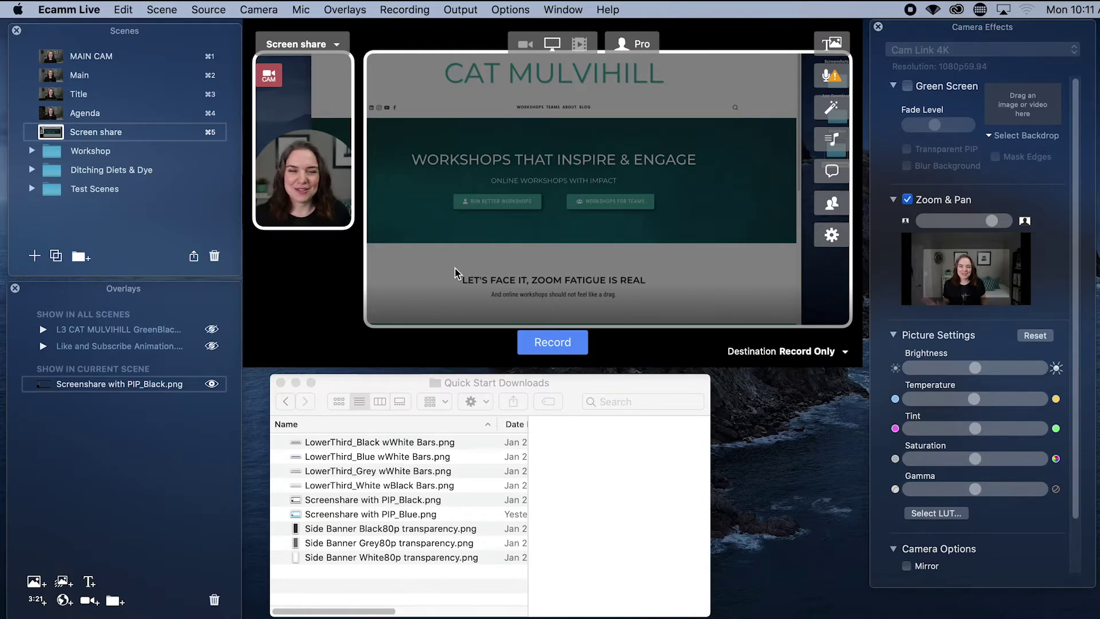
mouse_move(455, 261)
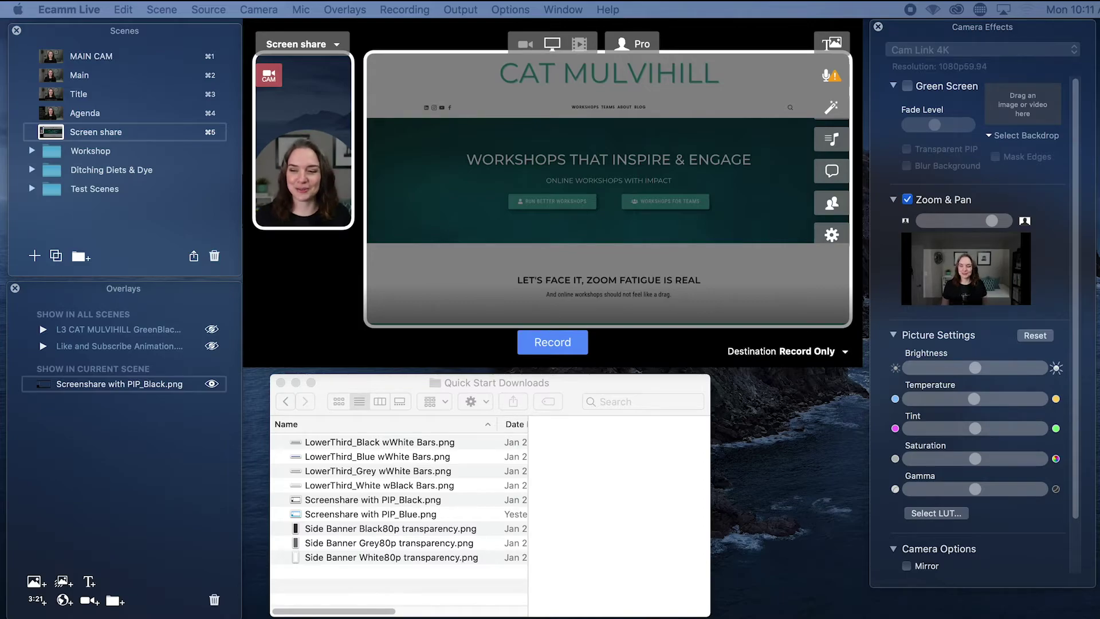
Step: Reshape the camera to Tall (9:16) to fill the frame's left slot, and lower its zoom from 33 to 26
scroll(663, 102, "down", 3)
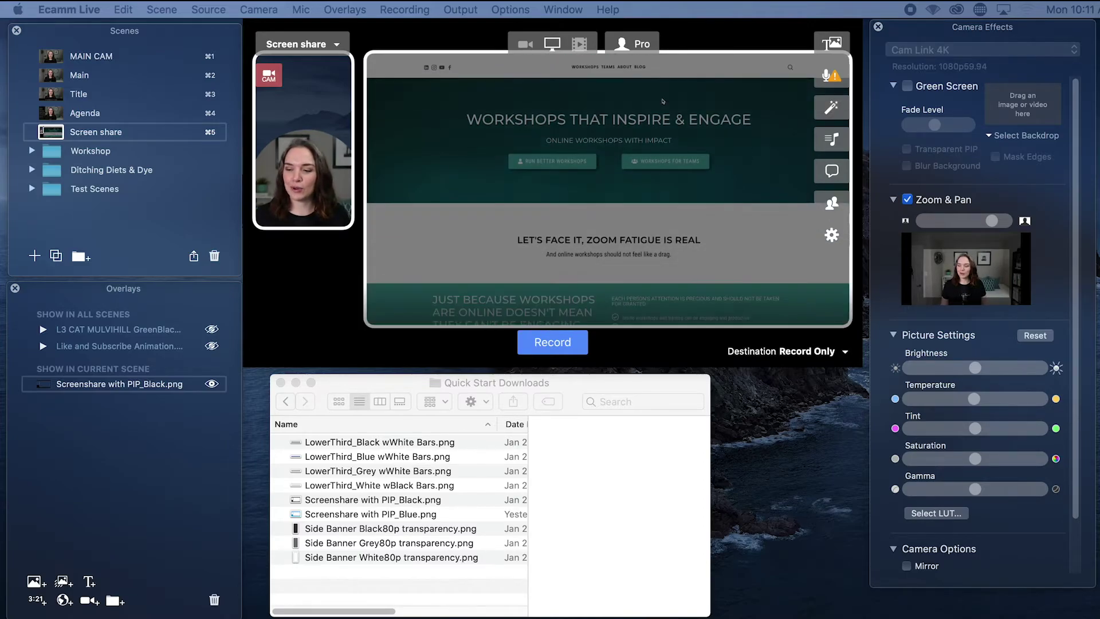
scroll(663, 102, "up", 3)
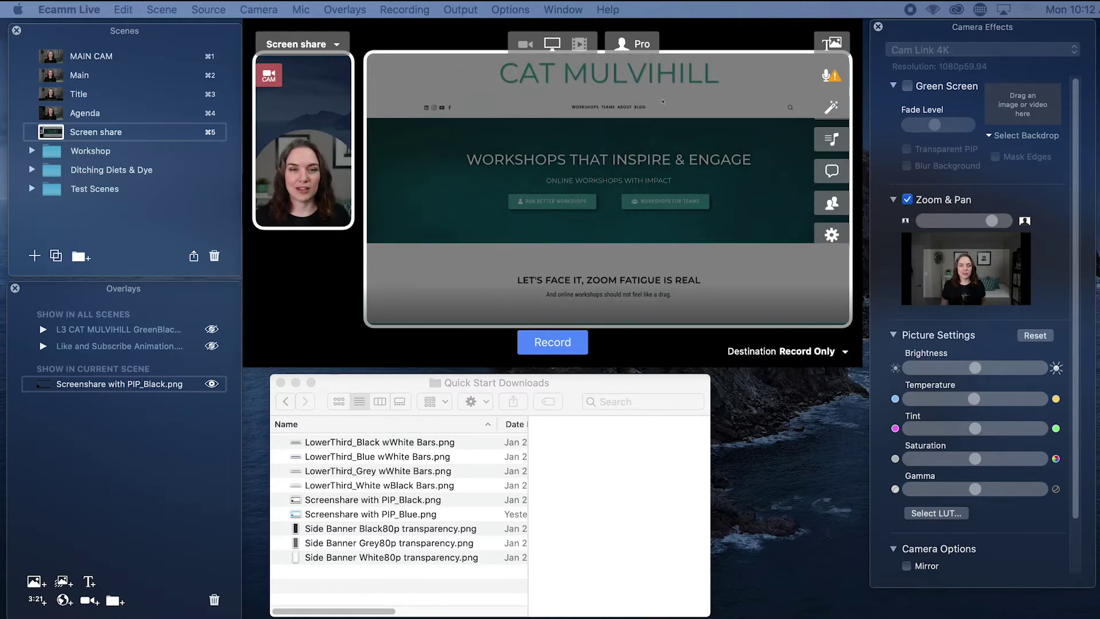
mouse_move(310, 178)
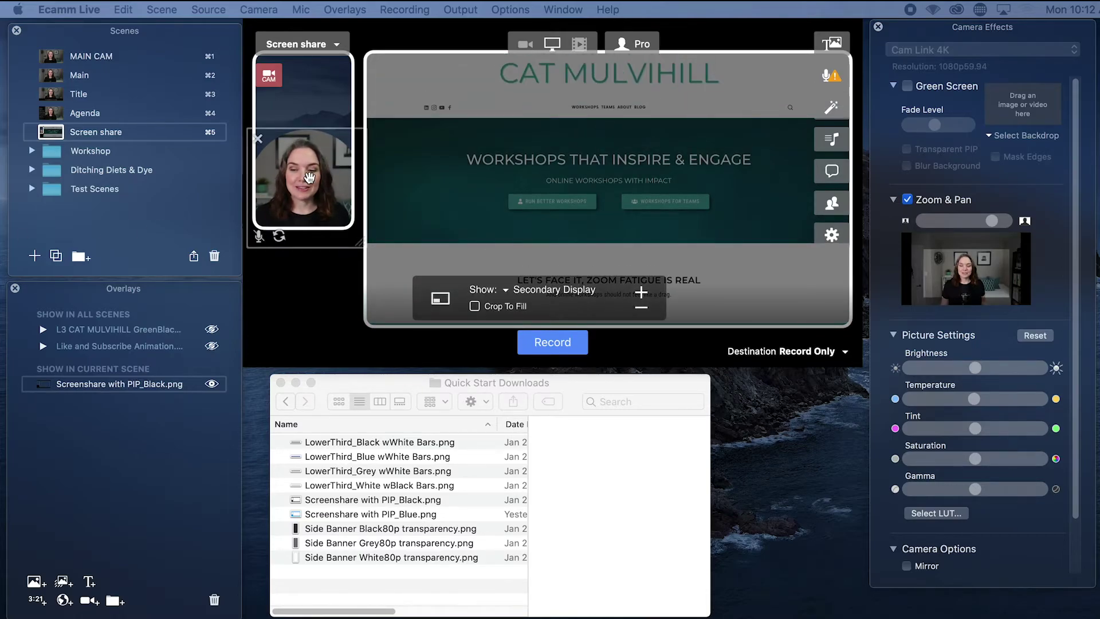
left_click_drag(311, 177, 314, 118)
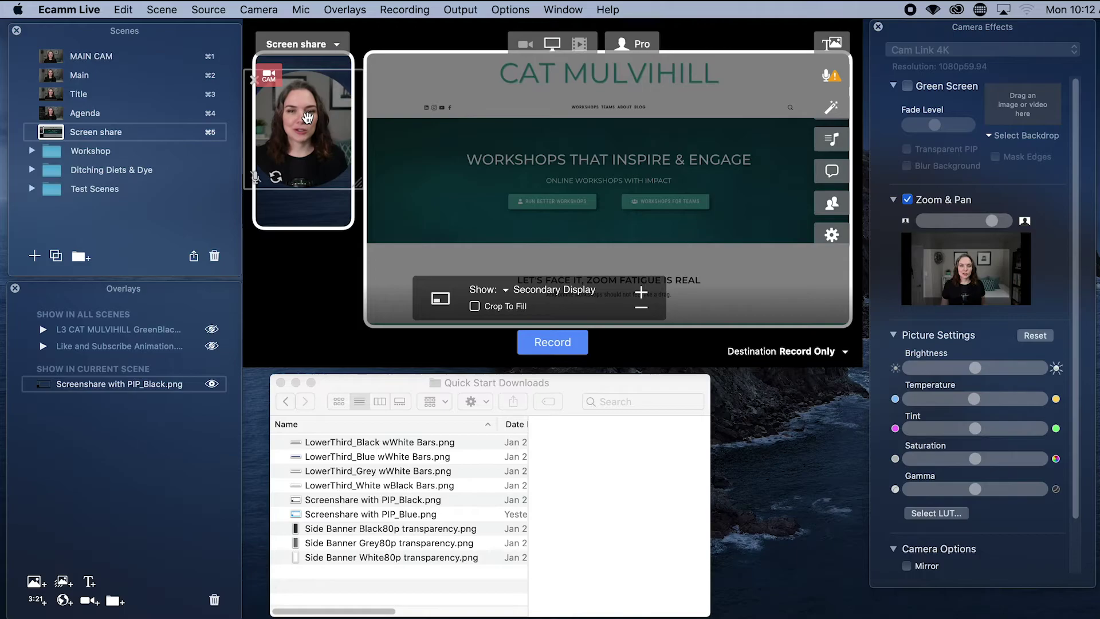
right_click(317, 124)
left_click(335, 222)
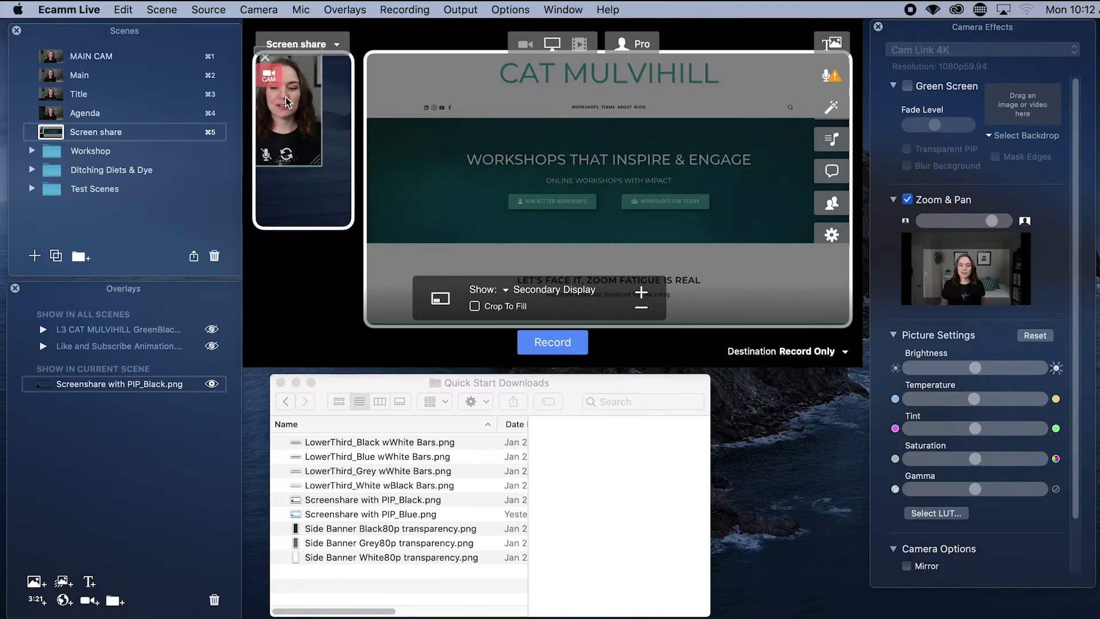
left_click_drag(361, 227, 321, 207)
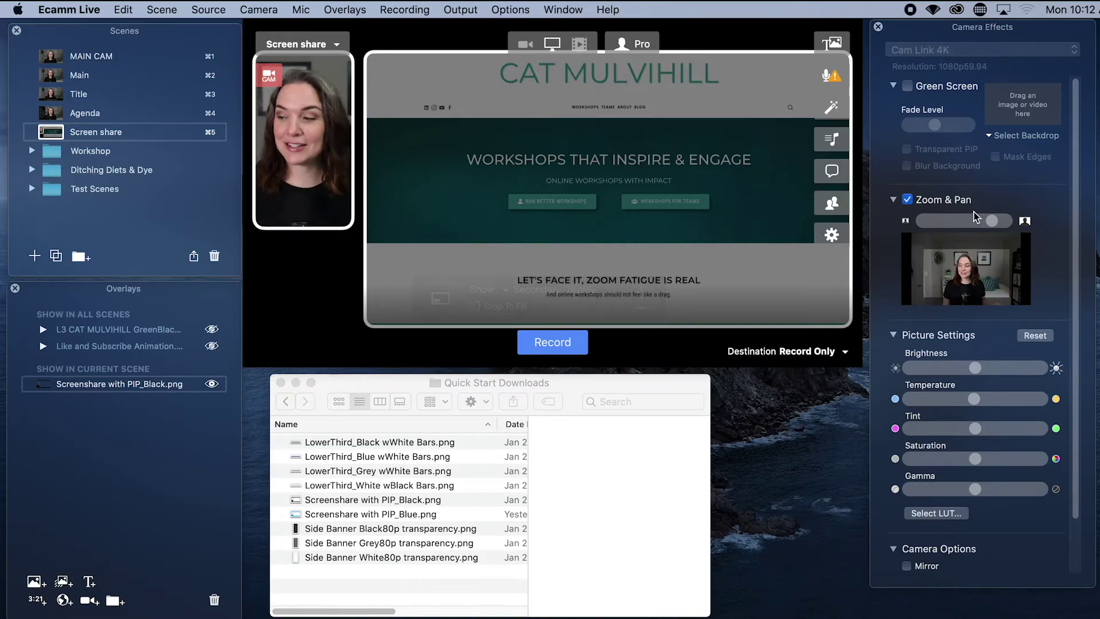
left_click(993, 223)
left_click_drag(995, 225, 988, 228)
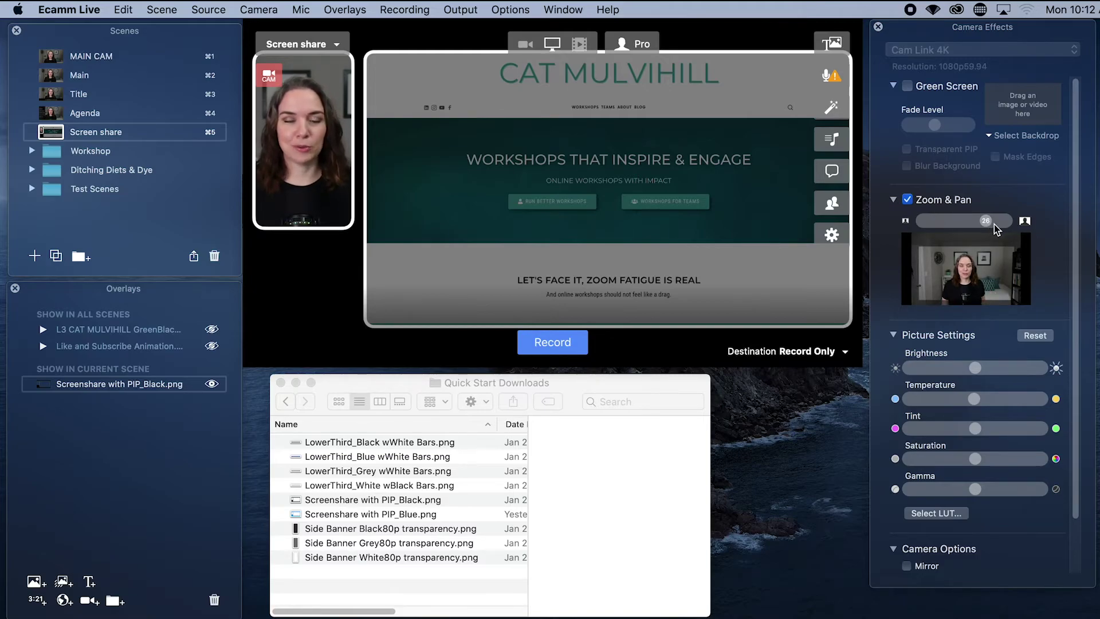
Step: Toggle the camera's Show Above Overlays option on and back off, then hide the camera picture-in-picture
right_click(309, 167)
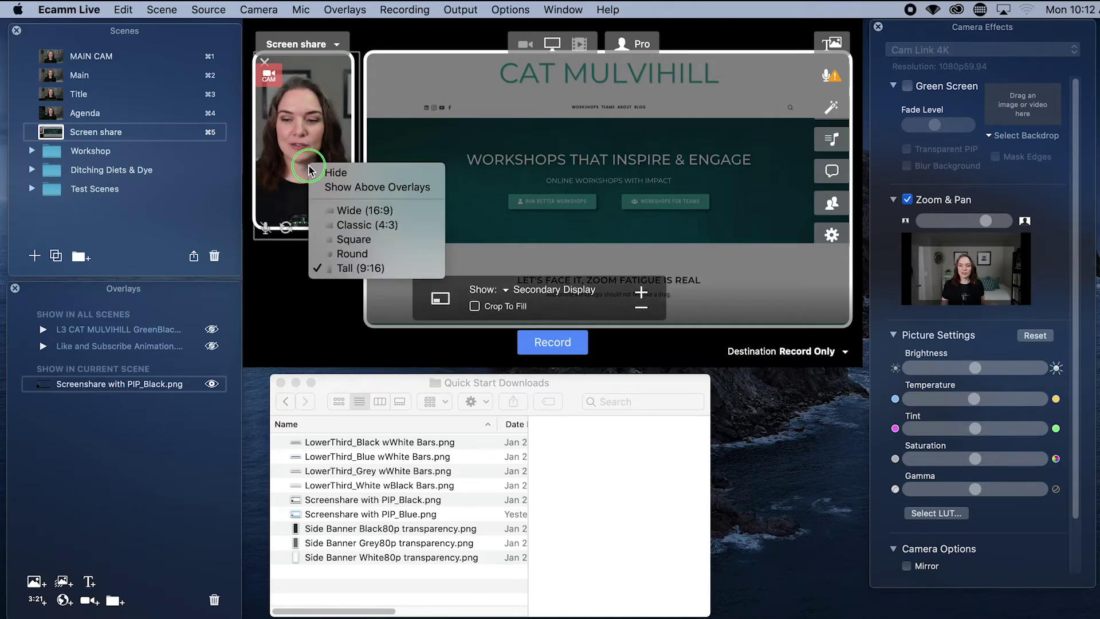
left_click(357, 192)
right_click(348, 190)
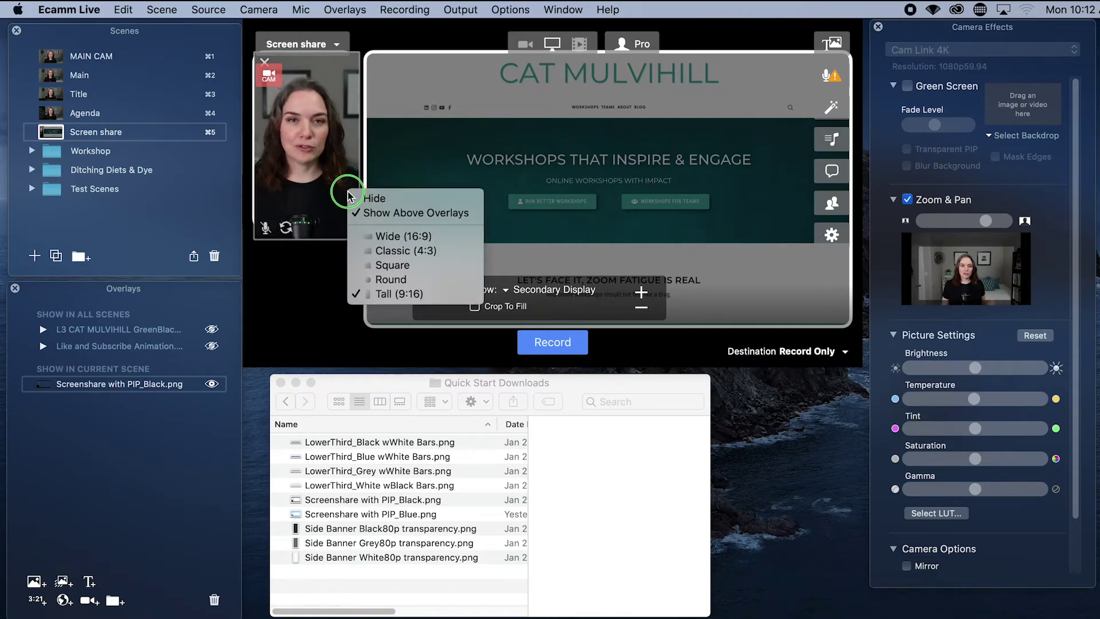
left_click(367, 213)
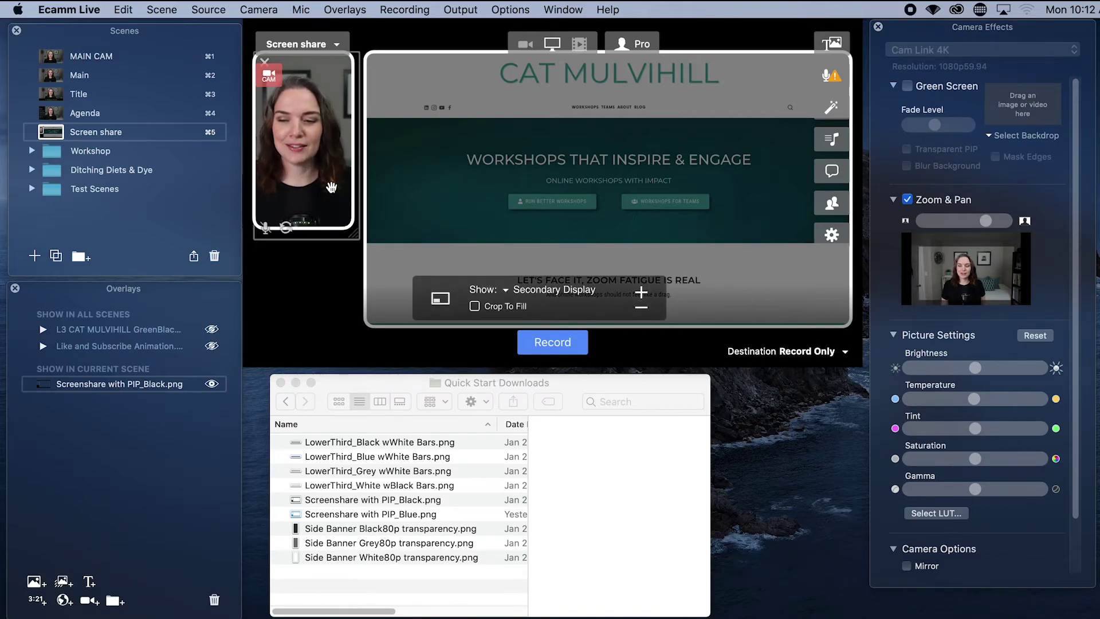
left_click(271, 71)
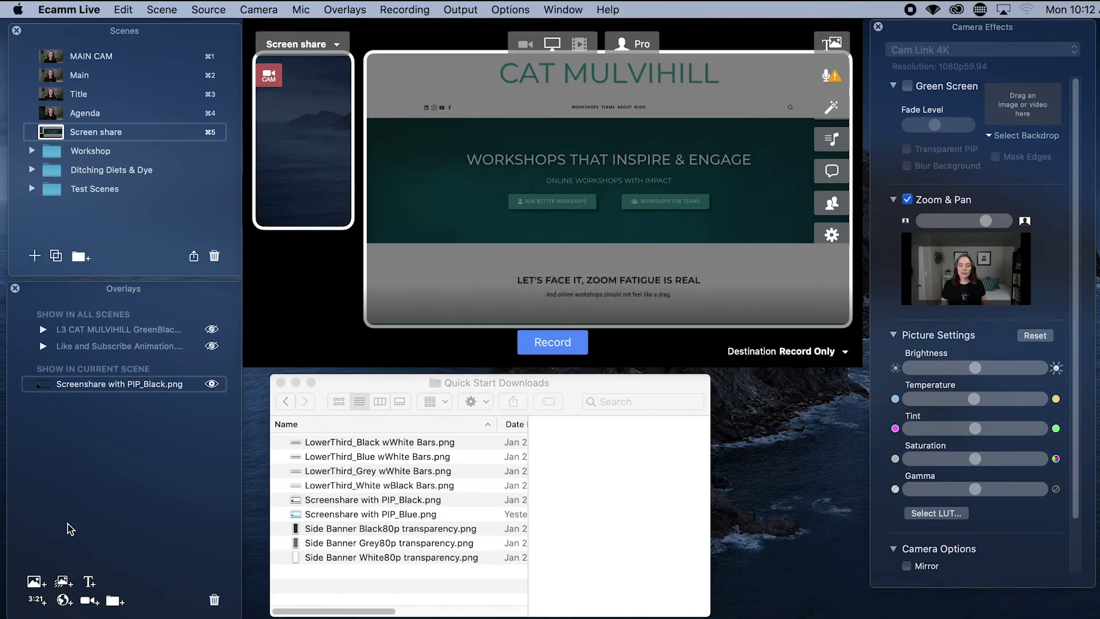
Step: Add a Cam Link 4K camera overlay and set its aspect to Custom
left_click(90, 602)
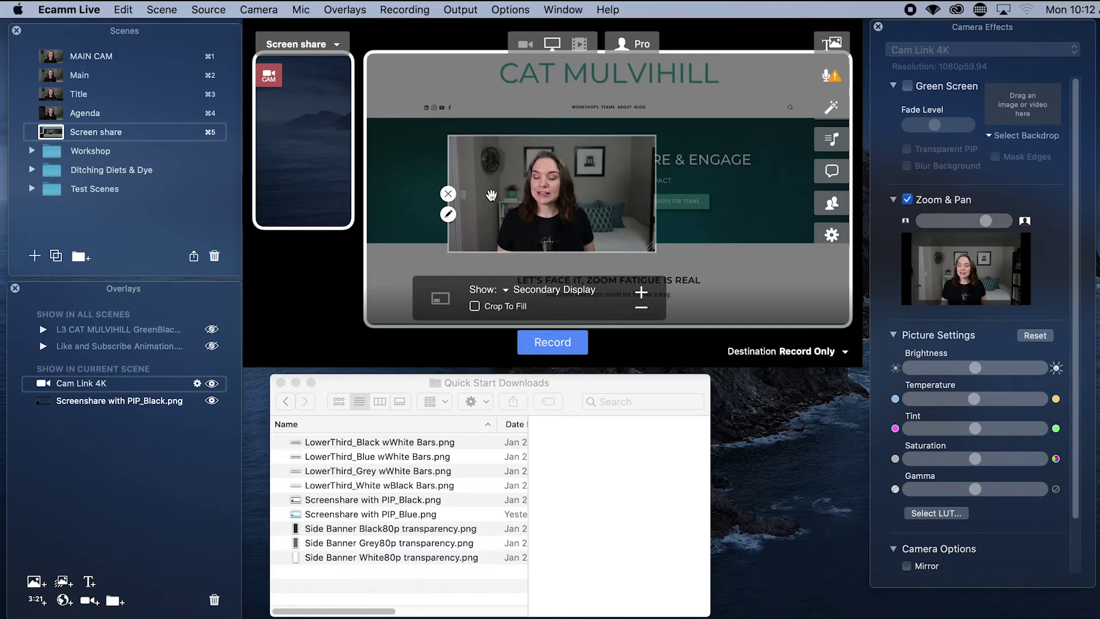
left_click(449, 215)
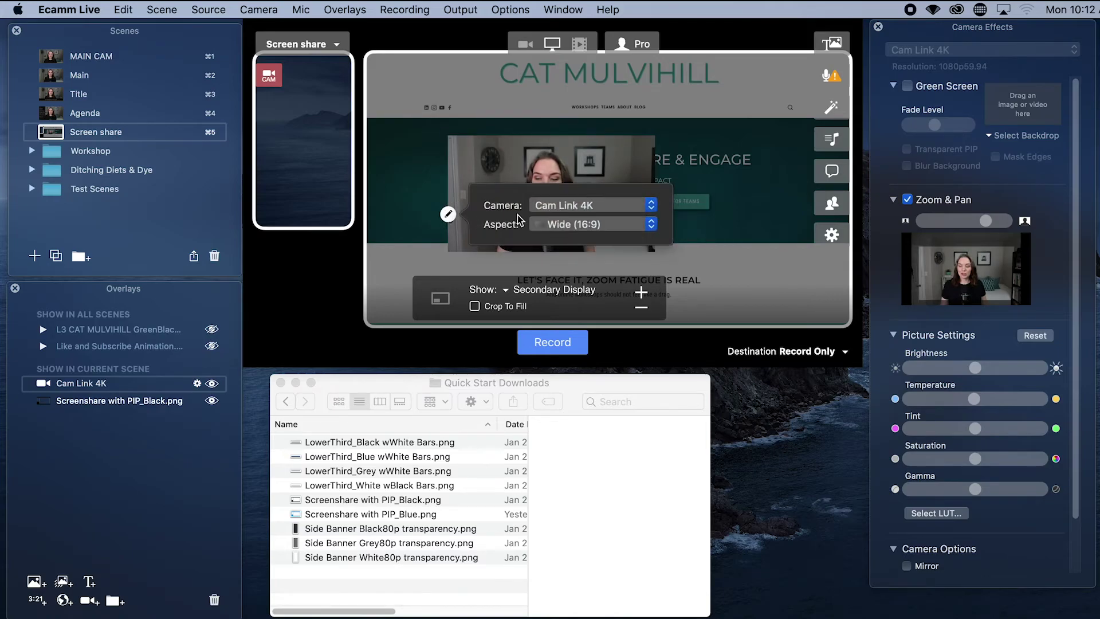
left_click(578, 224)
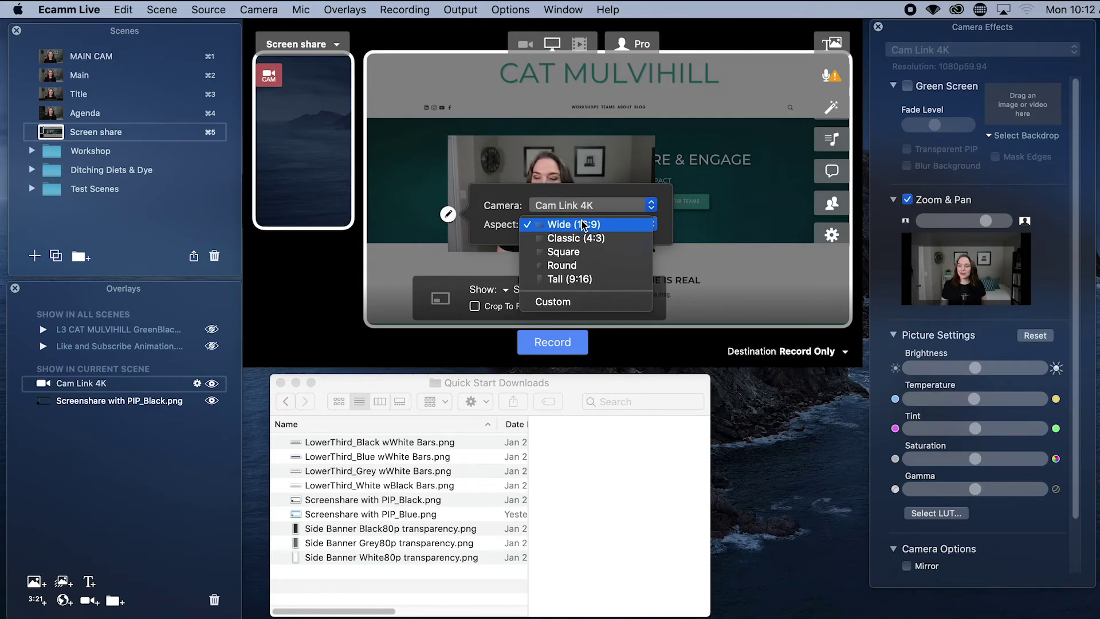
left_click(583, 302)
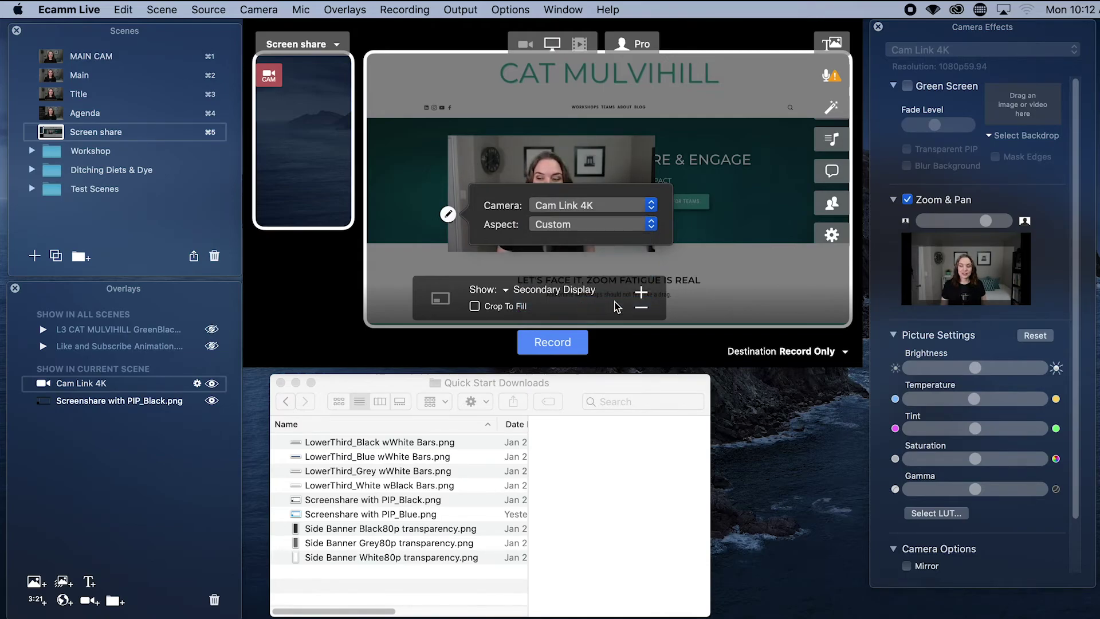
left_click(647, 228)
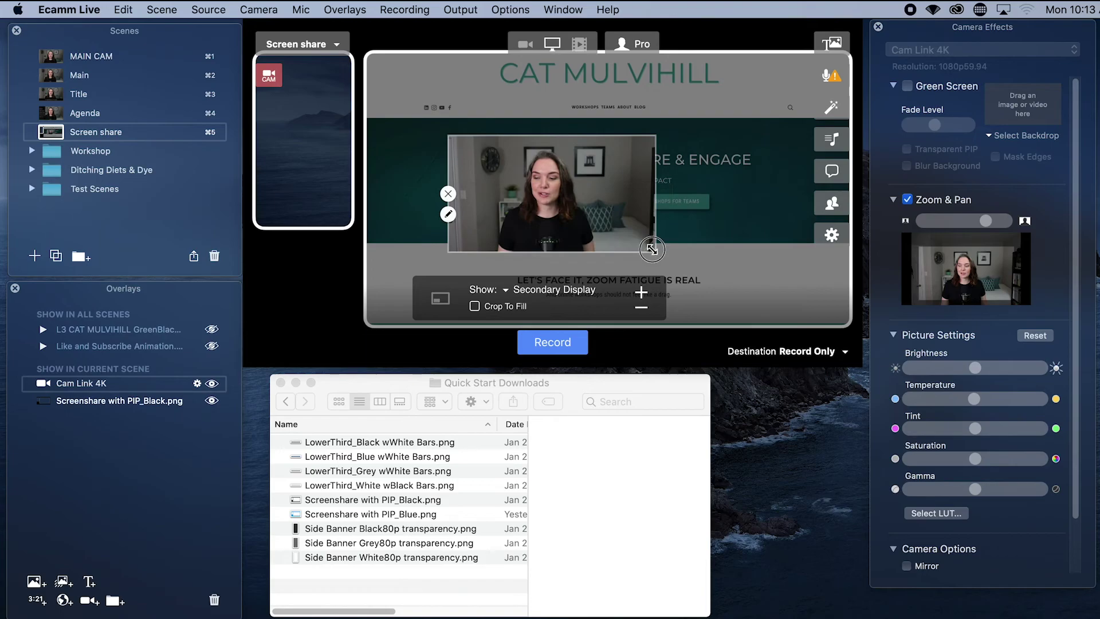
Step: Reshape the Cam Link 4K overlay into a tall portrait box filling the frame's left slot
left_click_drag(652, 249, 562, 288)
left_click_drag(536, 244, 333, 154)
left_click_drag(362, 203, 357, 242)
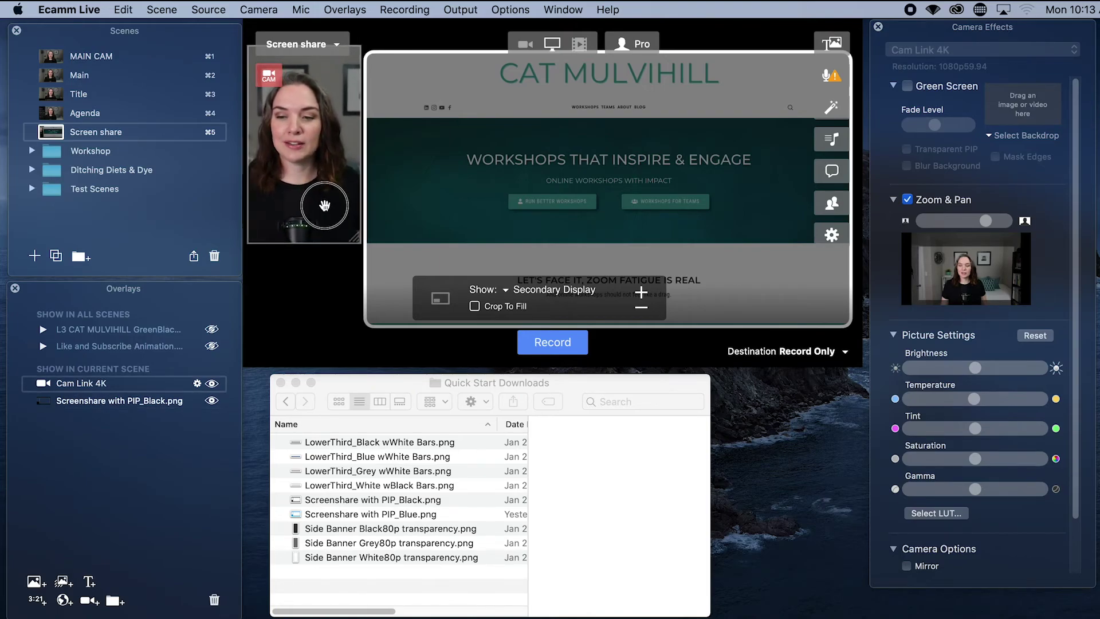
Step: Reorder the Overlays list so Screenshare with PIP_Black.png sits in front of Cam Link 4K
mouse_move(260, 245)
right_click(302, 127)
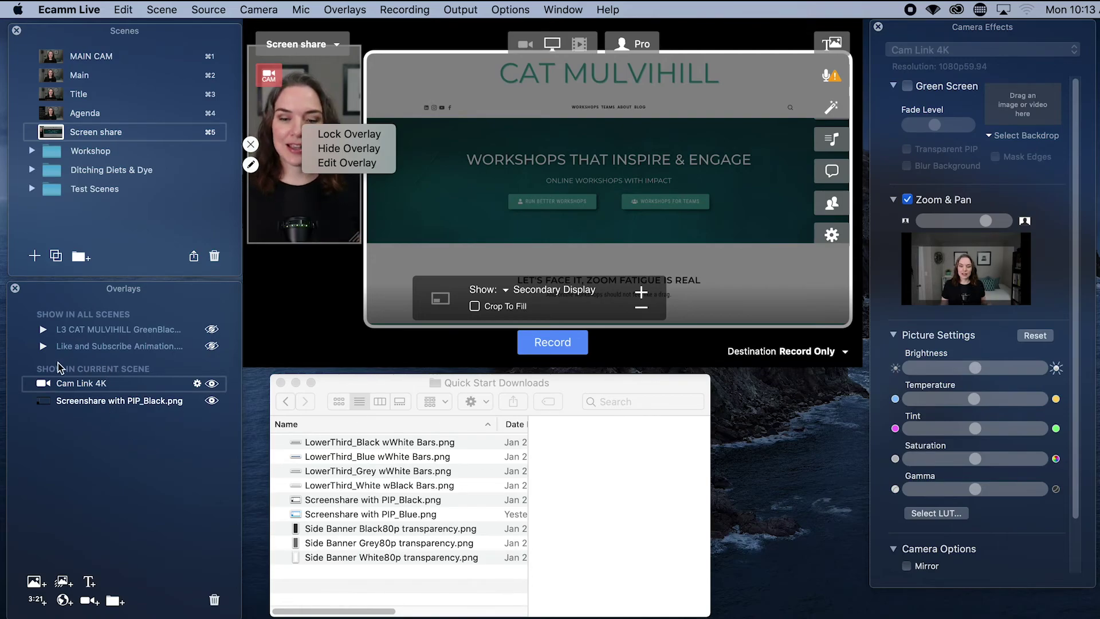
left_click(99, 411)
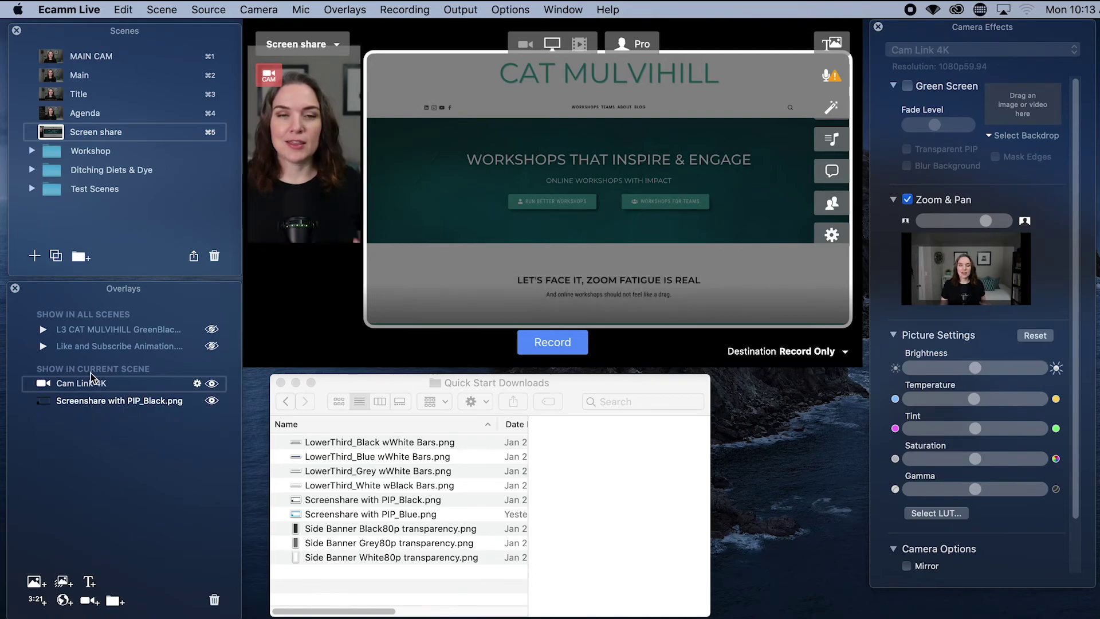
left_click_drag(92, 403, 90, 384)
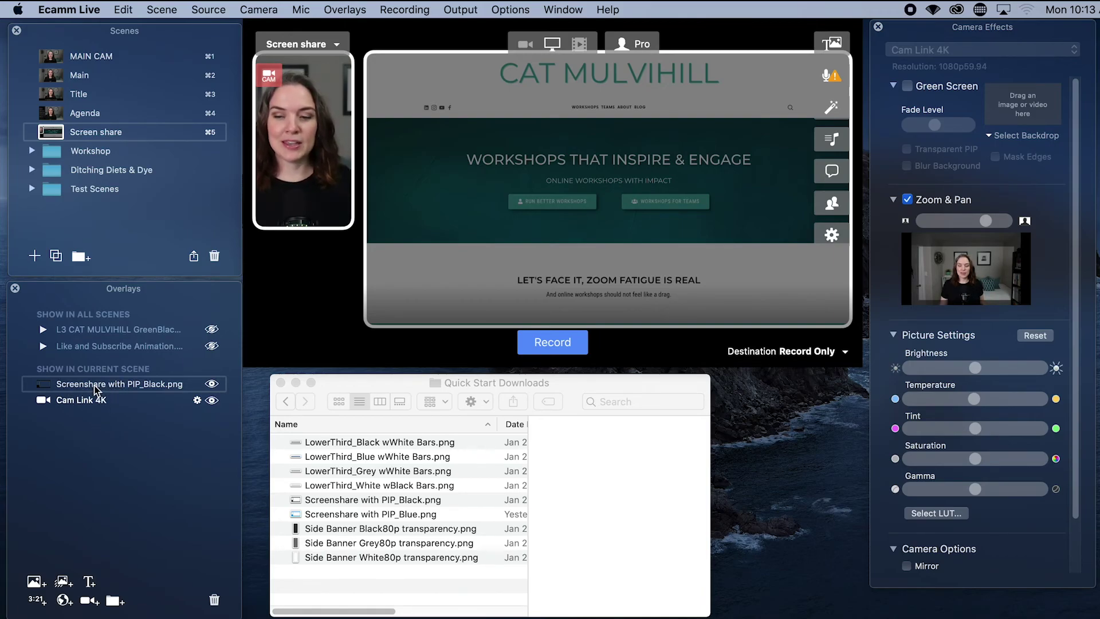
left_click_drag(94, 384, 98, 415)
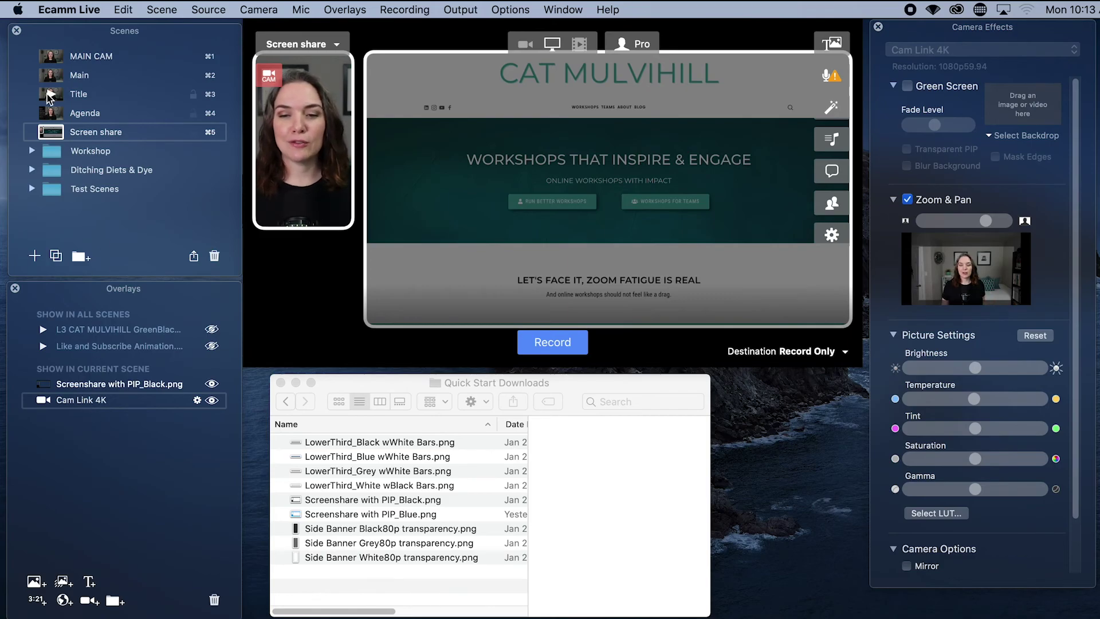
Step: Preview the Main, Title, Agenda and Screen share scenes in turn, ending back on Main
left_click(57, 74)
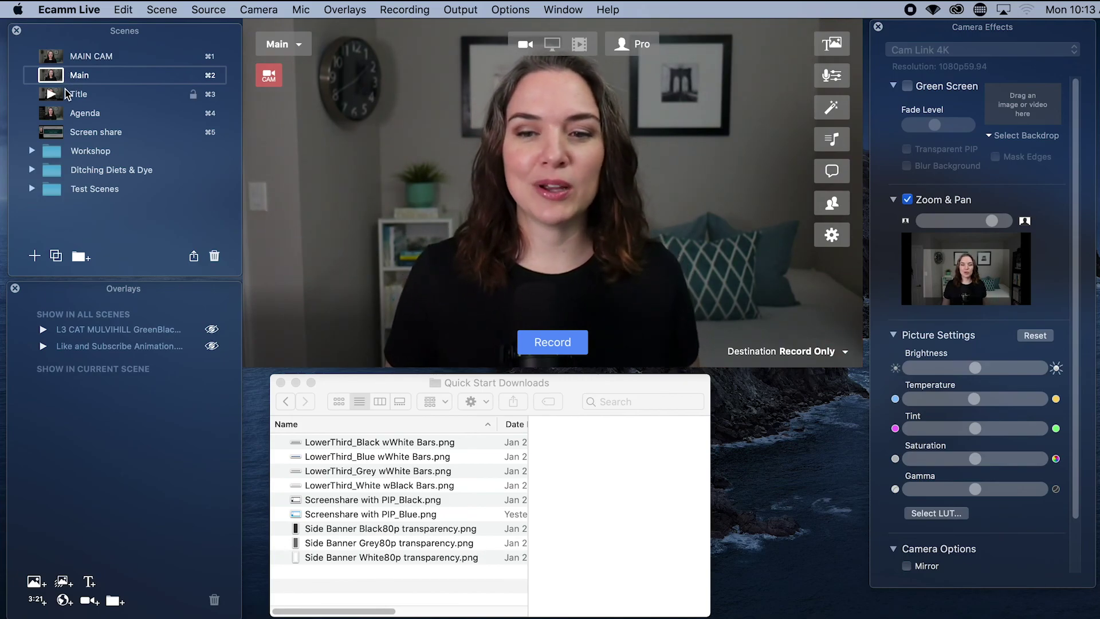
left_click(63, 96)
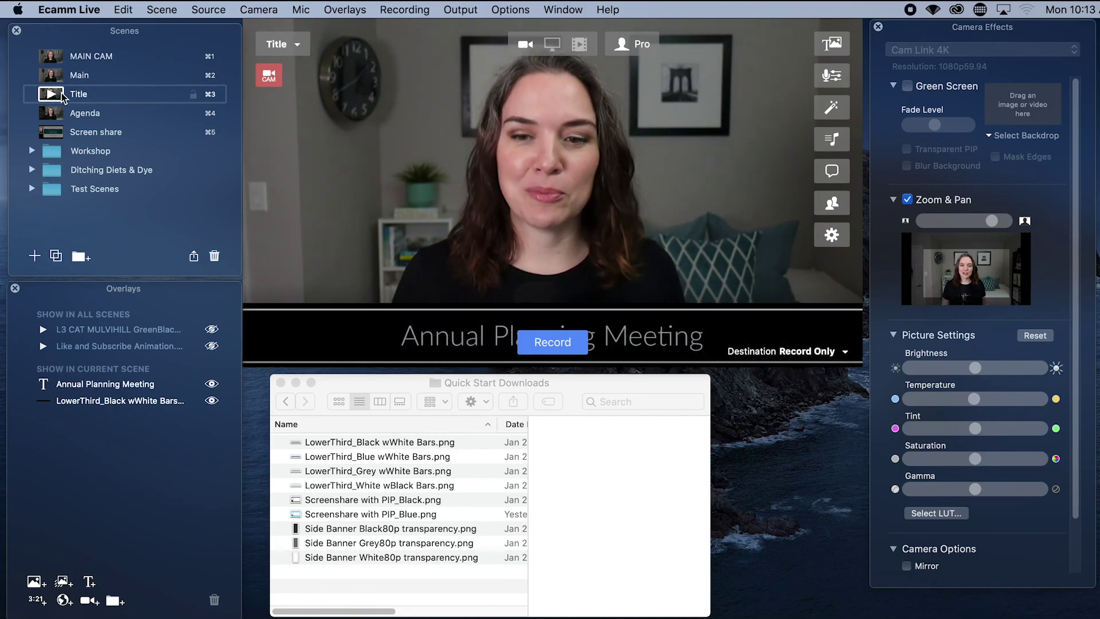
left_click(57, 113)
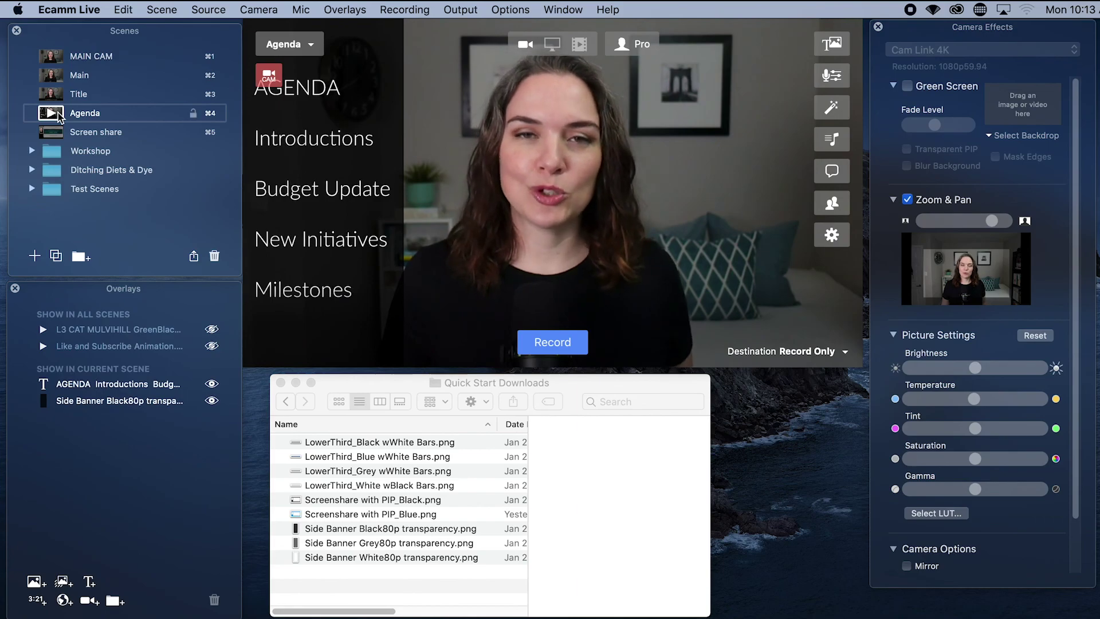
left_click(58, 134)
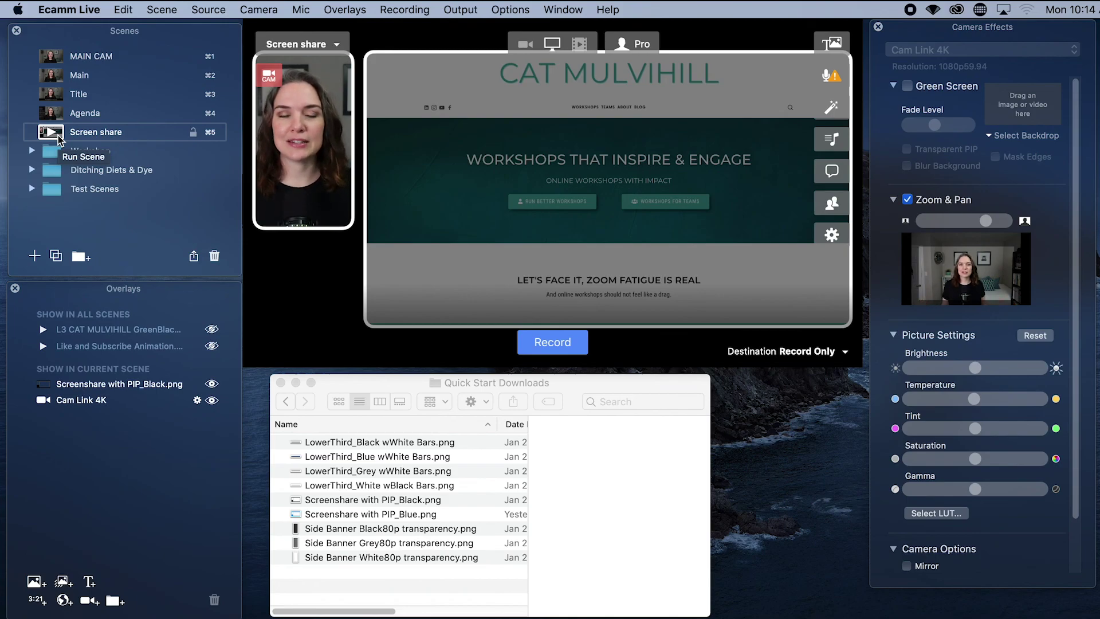
left_click(61, 74)
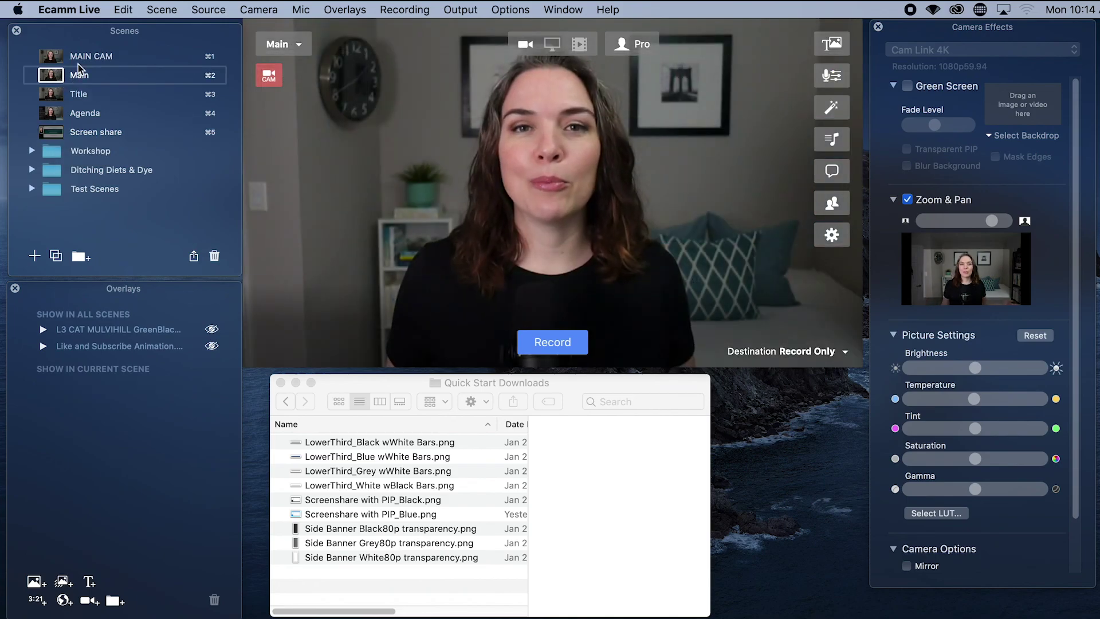